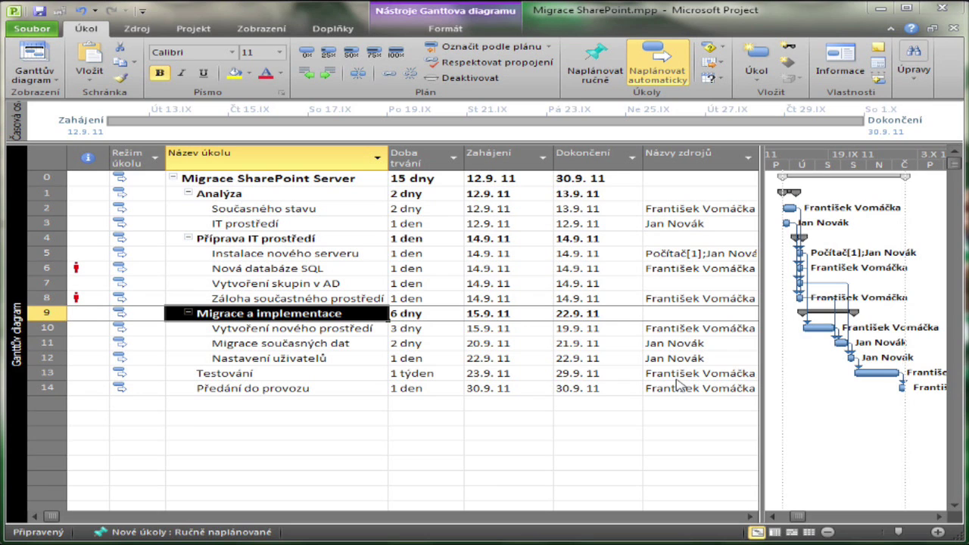
Add a work-type (Pracovní) resource in row 5 of the resource sheet with a standard rate of 1 150 Kč/hodina.
{"action": "left_click", "coordinate": [56, 81]}
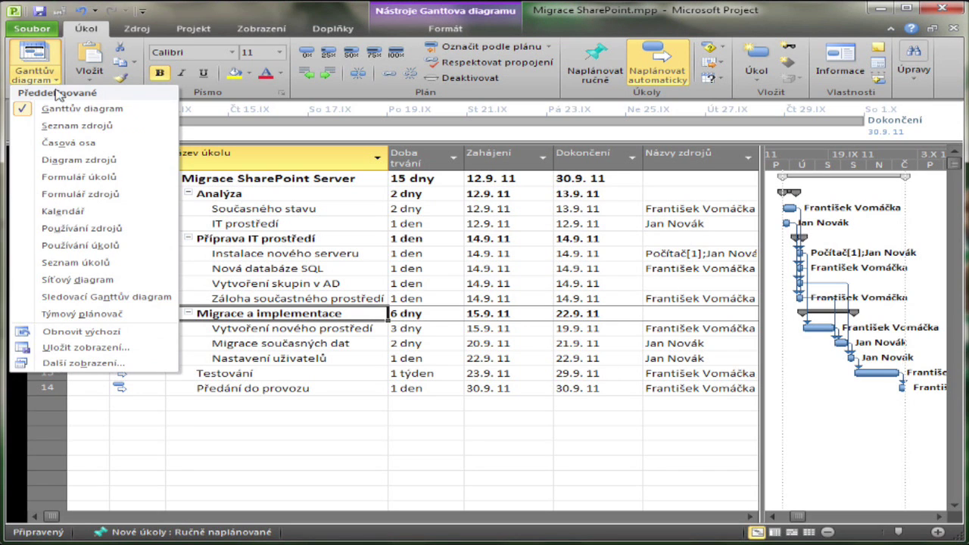
{"action": "left_click", "coordinate": [62, 124]}
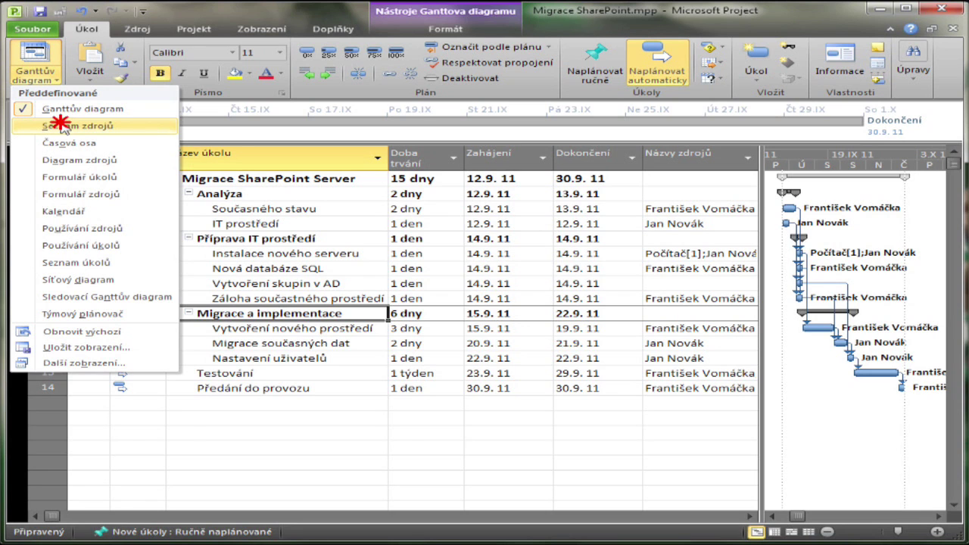
{"action": "left_click", "coordinate": [312, 227]}
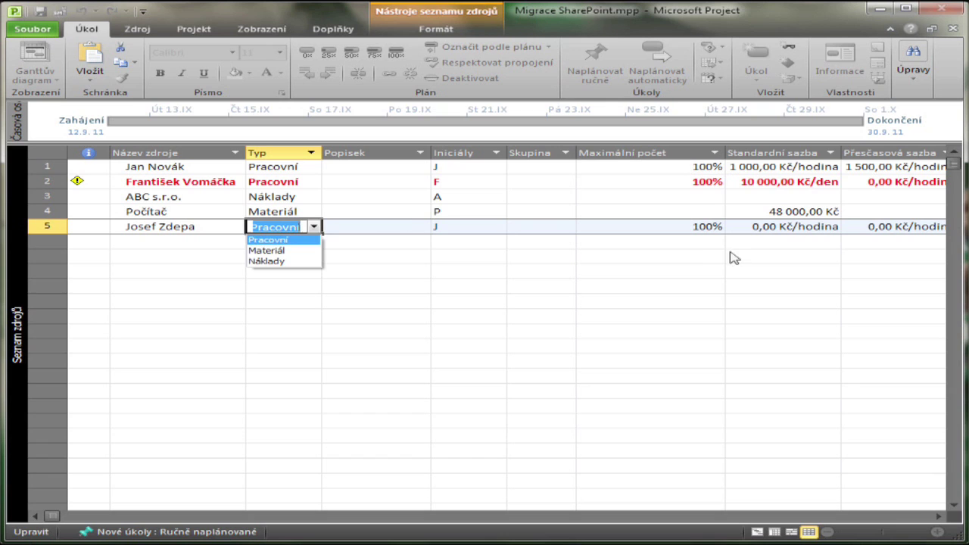
{"action": "left_click", "coordinate": [749, 221]}
{"action": "left_click", "coordinate": [760, 227]}
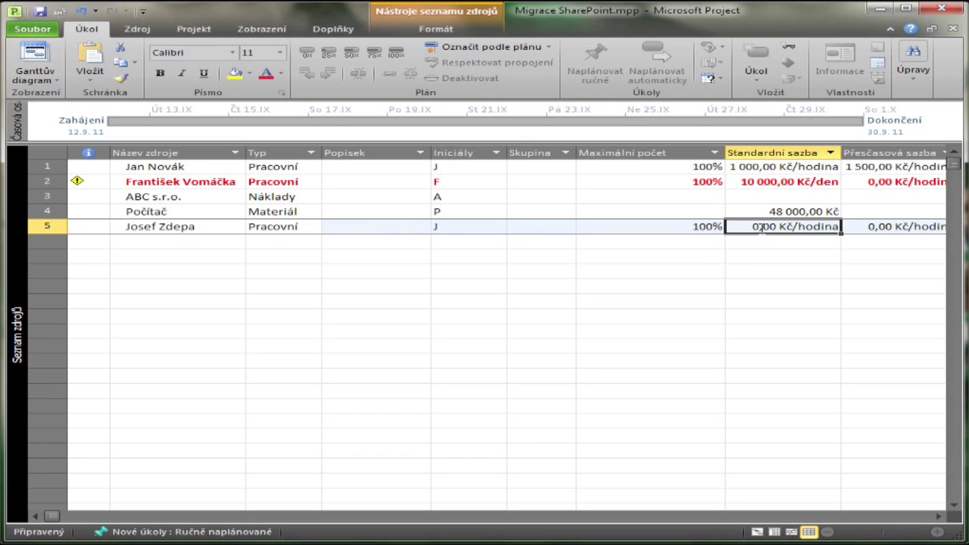
Return to the Gantt chart and assign the resource with the 1 150 Kč/hodina rate to the task Vytvoření skupin v AD.
{"action": "left_click", "coordinate": [34, 66]}
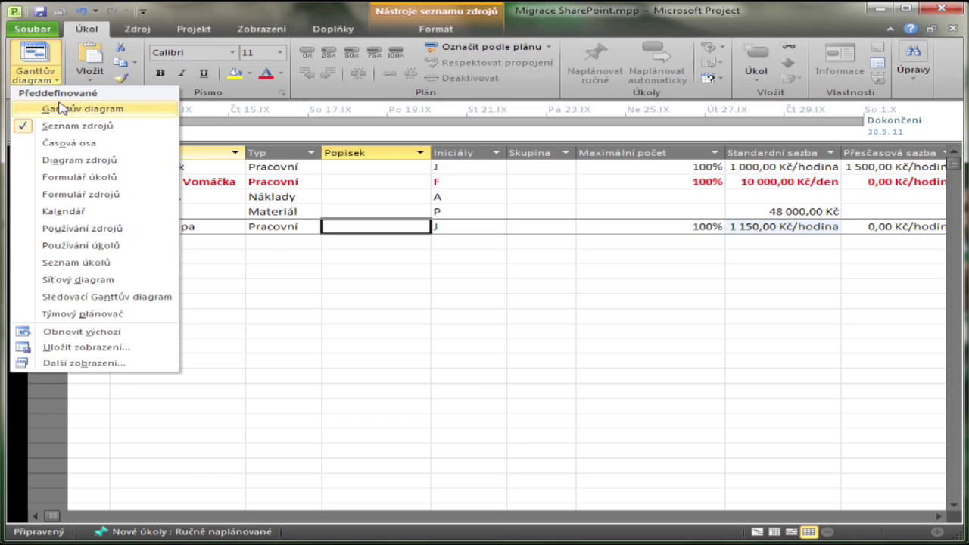
{"action": "left_click", "coordinate": [59, 110]}
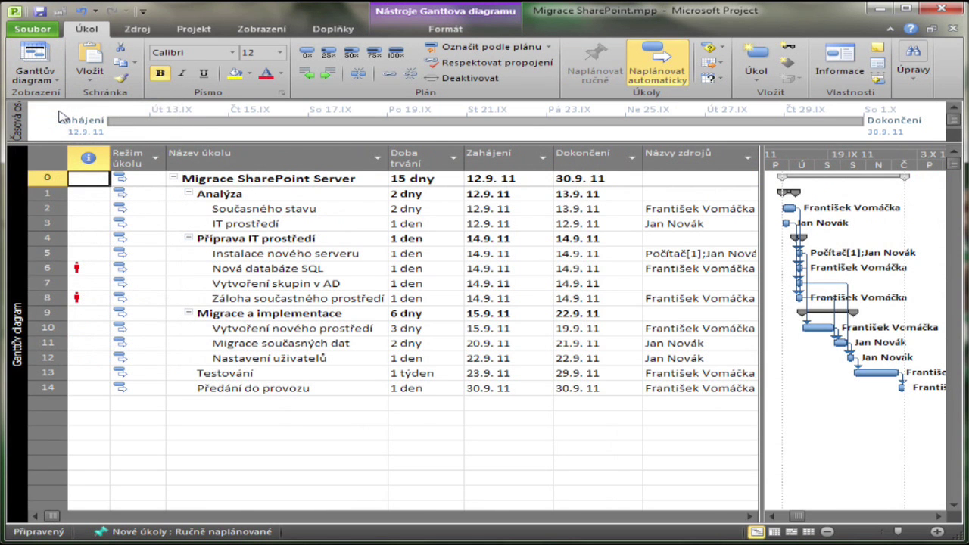
{"action": "left_click", "coordinate": [260, 284]}
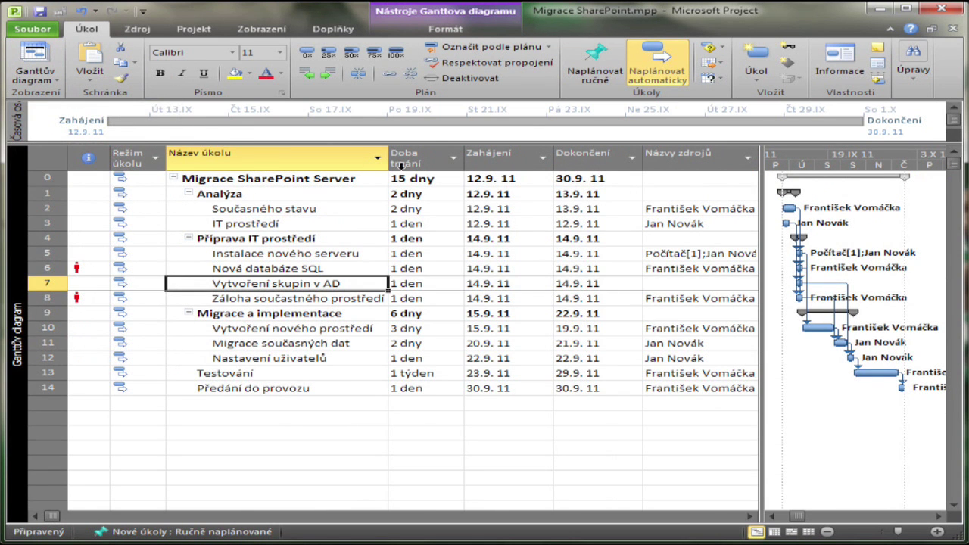
{"action": "left_click", "coordinate": [137, 29]}
{"action": "left_click", "coordinate": [94, 65]}
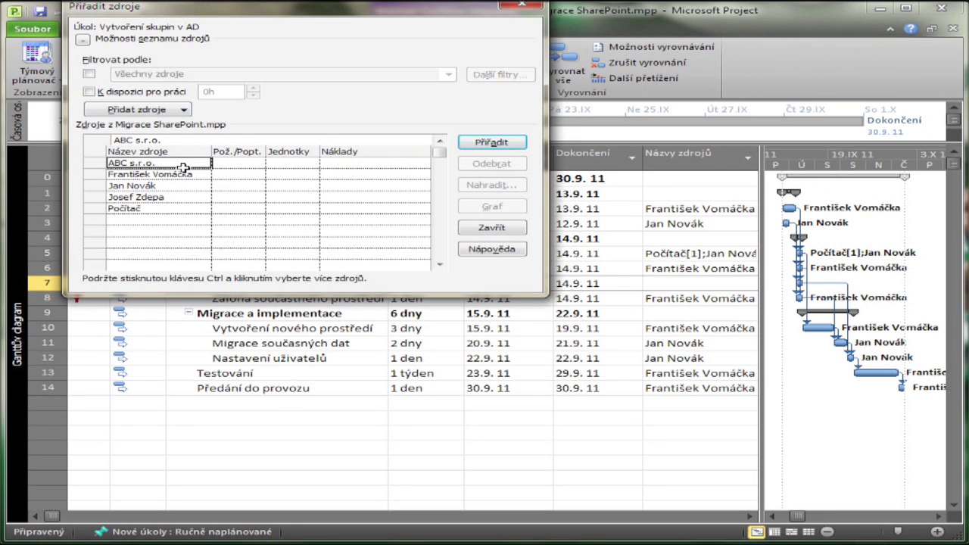
{"action": "left_click", "coordinate": [579, 283]}
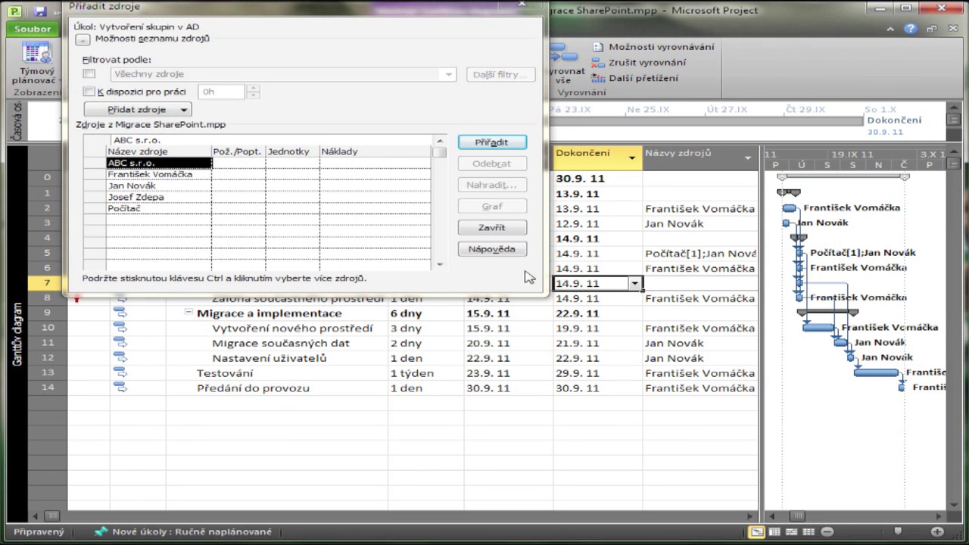
{"action": "left_click", "coordinate": [151, 197]}
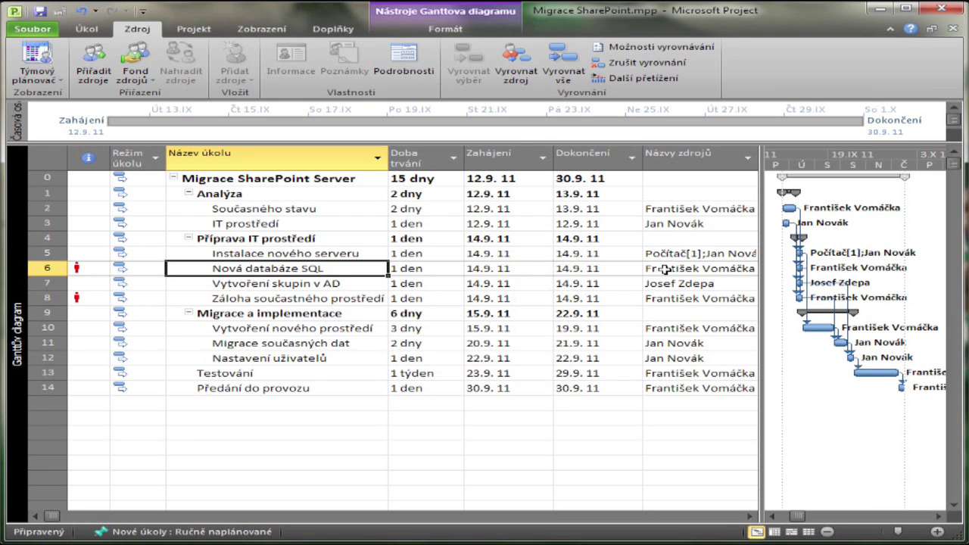
Replace the resource assigned to the task Nová databáze SQL with ABC s.r.o. at a cost of 12 000 Kč.
{"action": "key", "text": "alt+F10"}
{"action": "left_click_drag", "start_coordinate": [560, 220], "coordinate": [92, 29]}
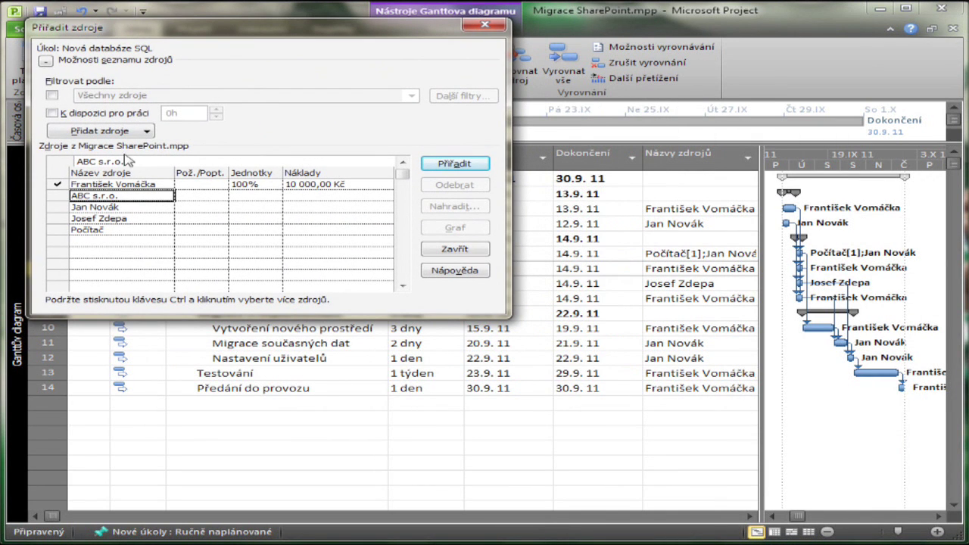
{"action": "left_click", "coordinate": [137, 183]}
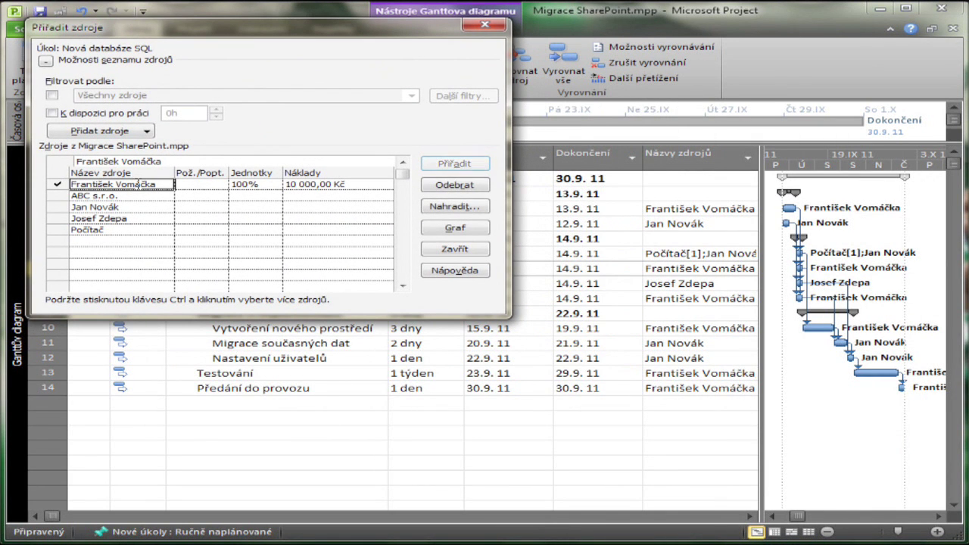
{"action": "left_click", "coordinate": [455, 186]}
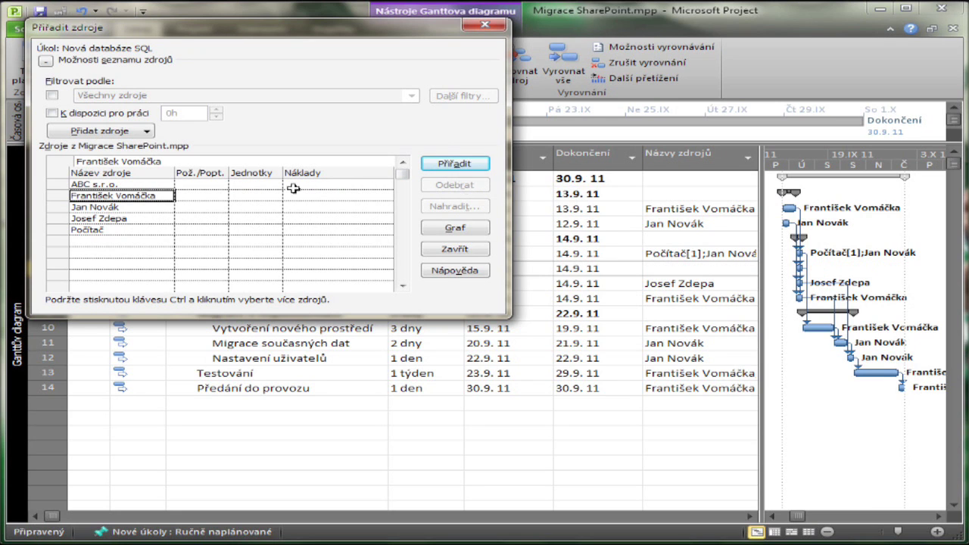
{"action": "left_click", "coordinate": [117, 185]}
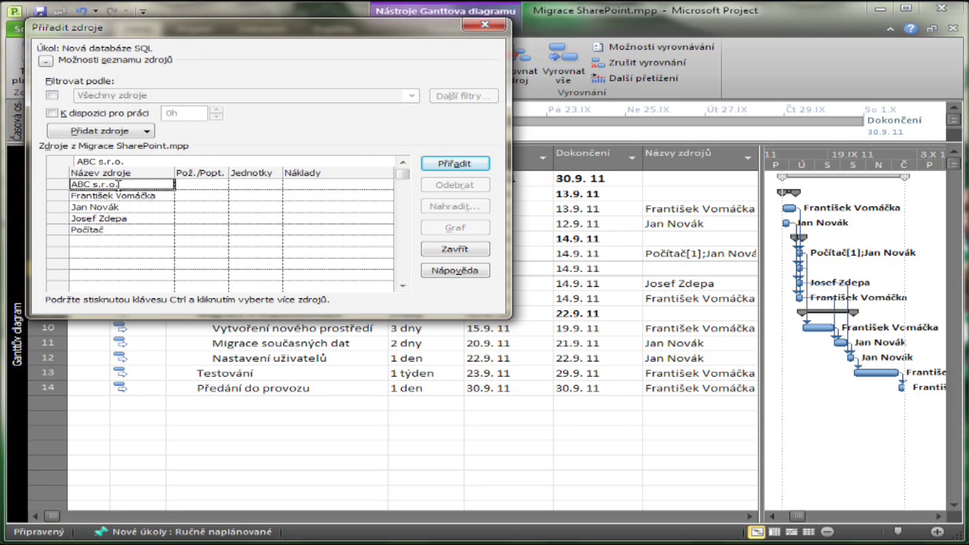
{"action": "left_click", "coordinate": [452, 164]}
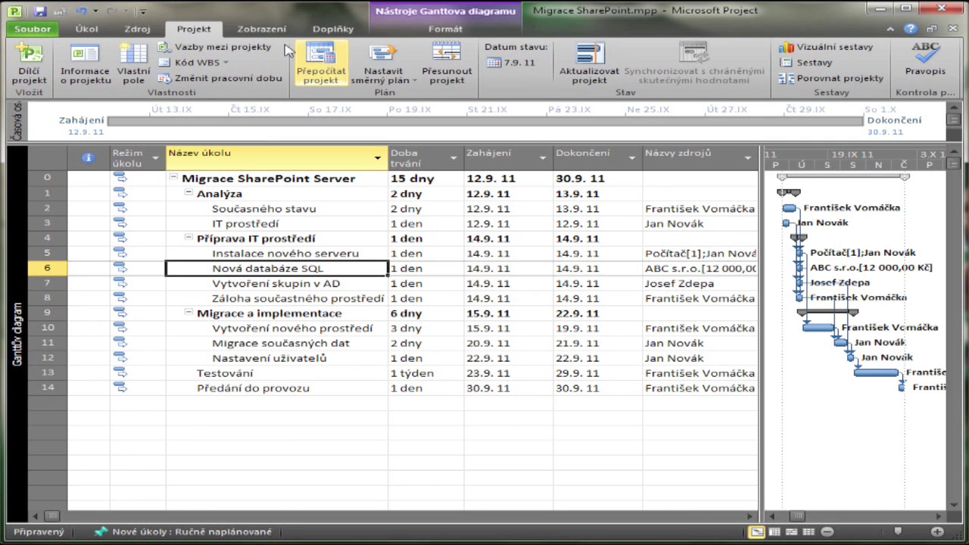
Set the baseline Směrný plán for the whole project.
{"action": "left_click", "coordinate": [403, 81]}
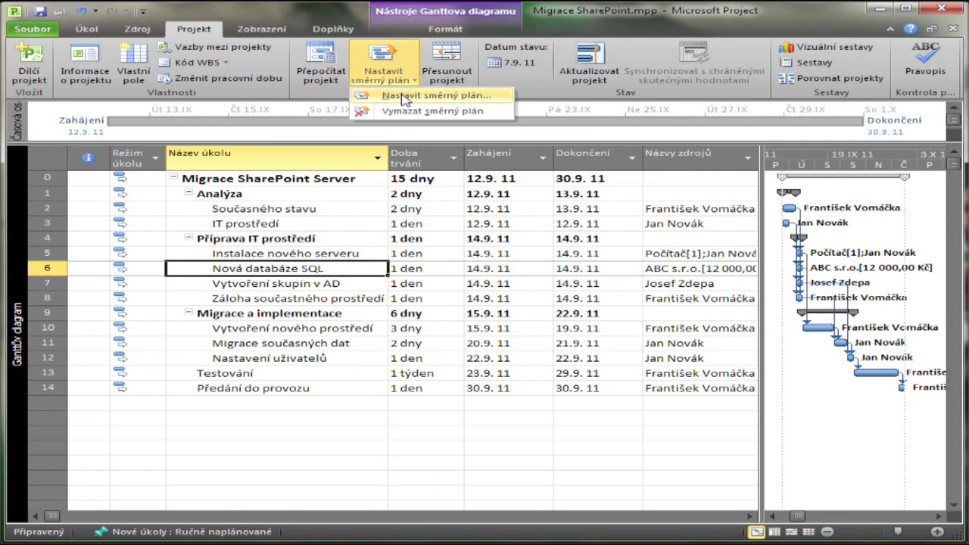
{"action": "left_click", "coordinate": [403, 97]}
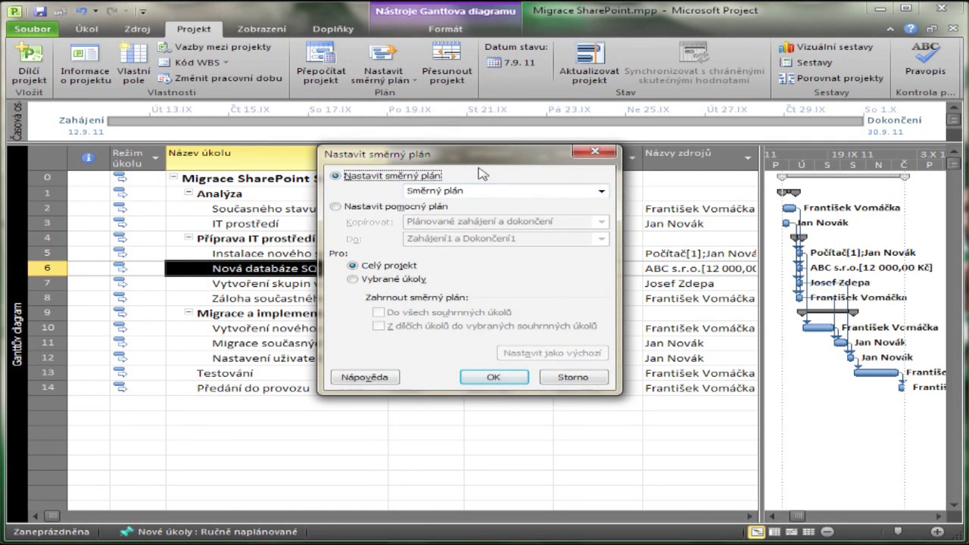
{"action": "left_click", "coordinate": [493, 377]}
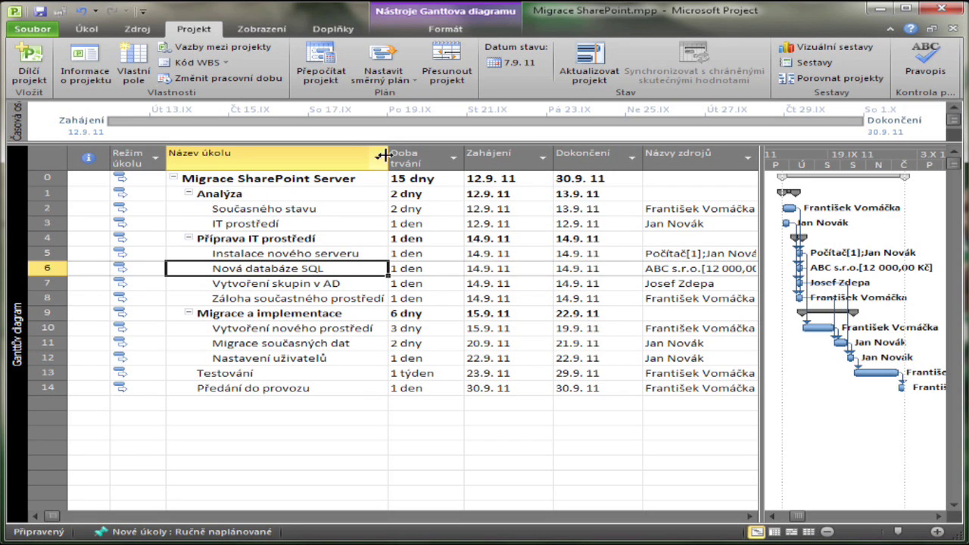
Switch to the Tracking Gantt view (Sledovací Ganttův diagram) and fit the project's full duration in its timeline.
{"action": "scroll", "coordinate": [72, 82], "scroll_direction": "up", "scroll_amount": 2}
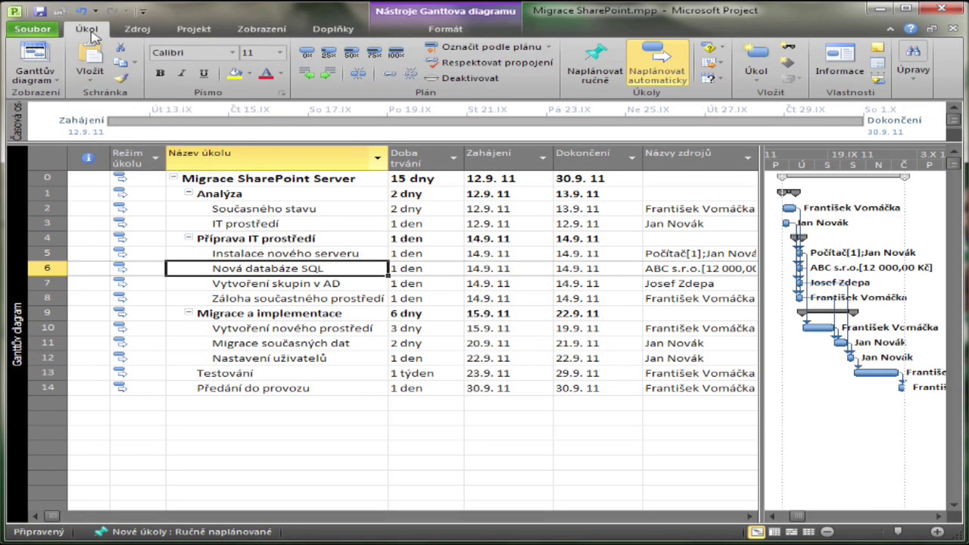
{"action": "left_click", "coordinate": [60, 82]}
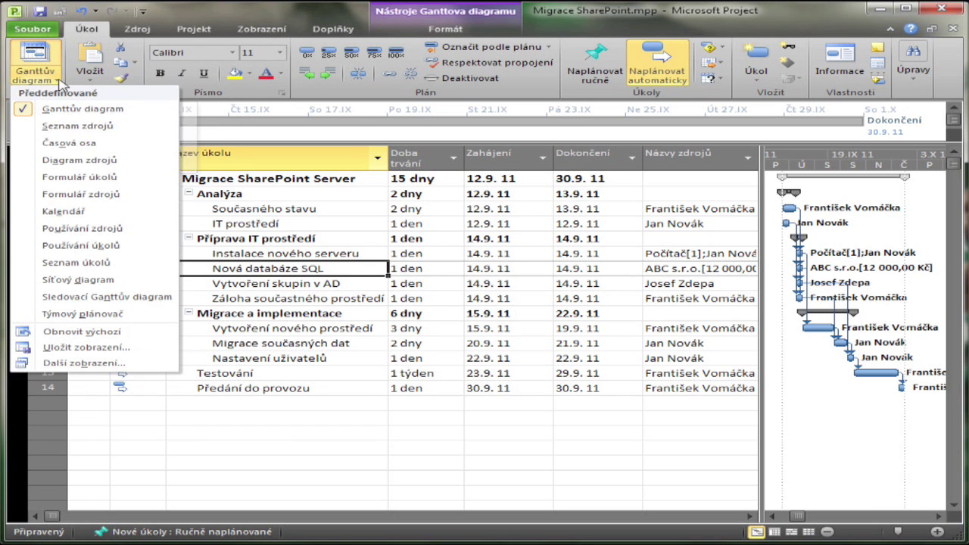
{"action": "left_click", "coordinate": [86, 300]}
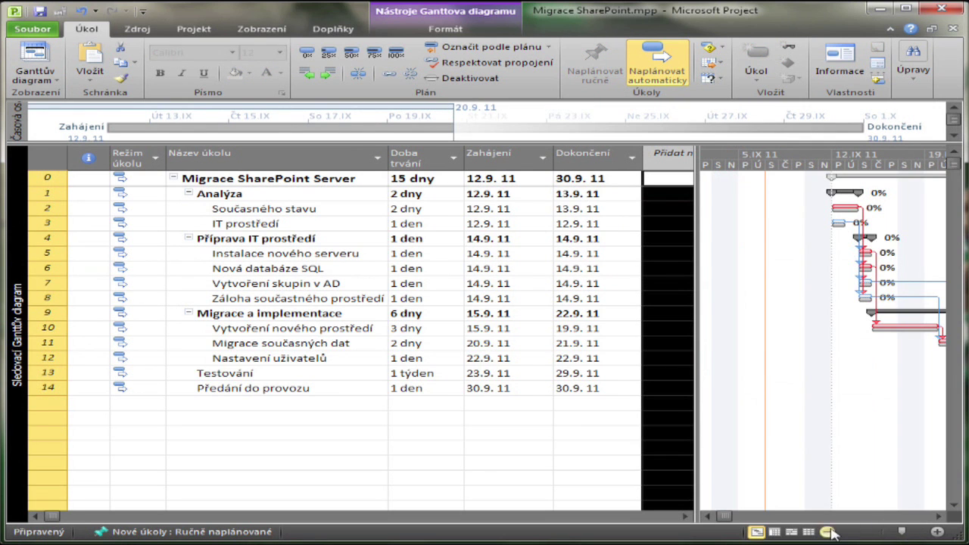
{"action": "left_click", "coordinate": [827, 532]}
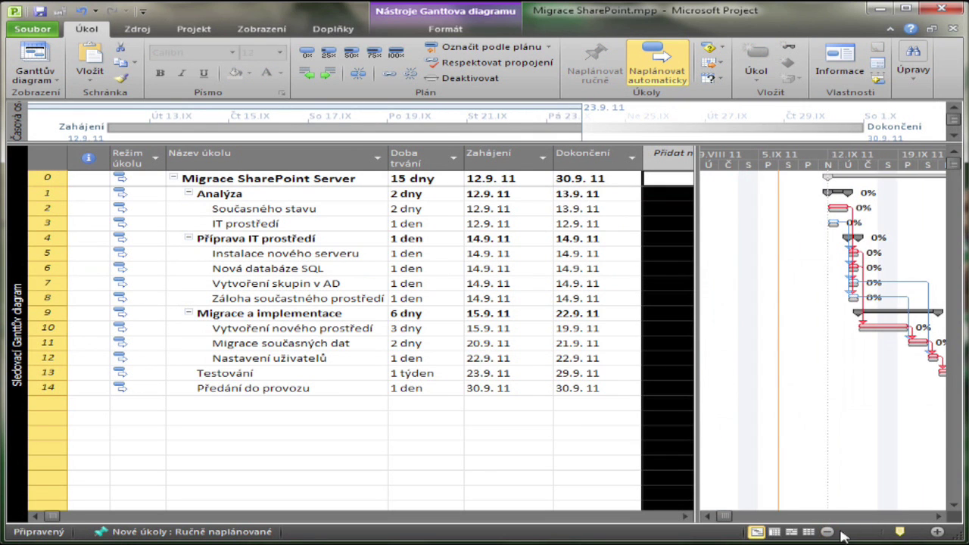
{"action": "left_click", "coordinate": [939, 517]}
{"action": "left_click", "coordinate": [939, 517]}
{"action": "left_click", "coordinate": [938, 517]}
{"action": "left_click", "coordinate": [938, 517]}
{"action": "left_click", "coordinate": [938, 517]}
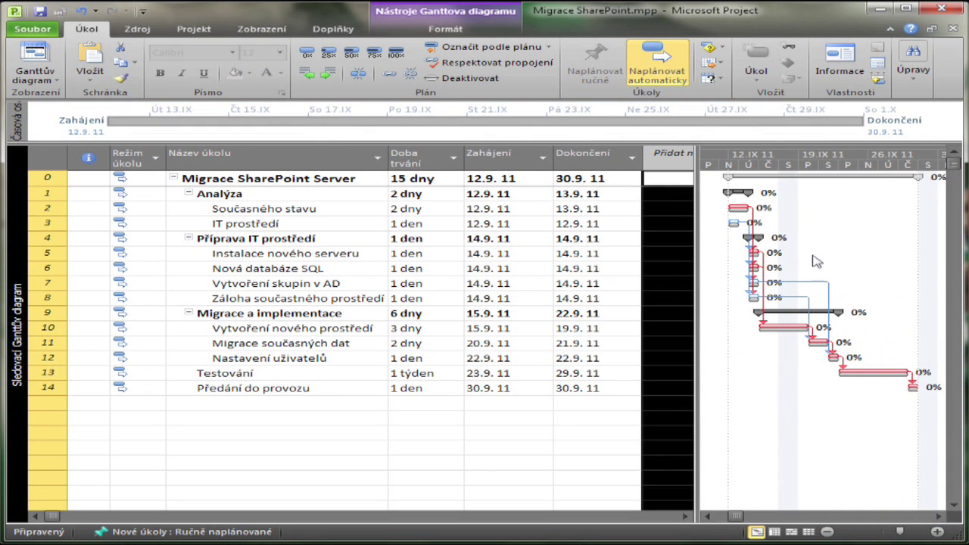
Add the actual cost column Náklady – skutečnost after Dokončení in the tracking Gantt table.
{"action": "mouse_move", "coordinate": [751, 214]}
{"action": "left_click", "coordinate": [683, 518]}
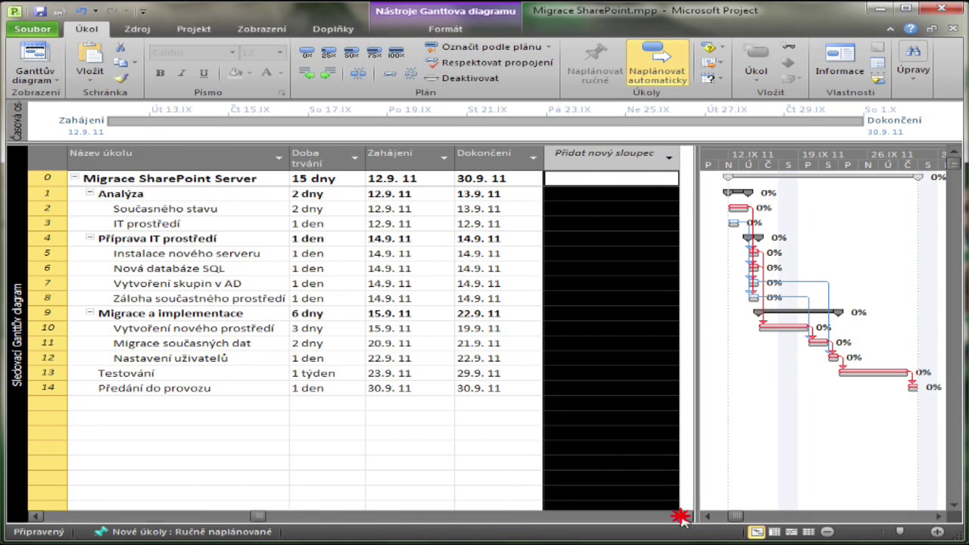
{"action": "left_click", "coordinate": [622, 157]}
{"action": "type", "text": "nákladová odchylka"}
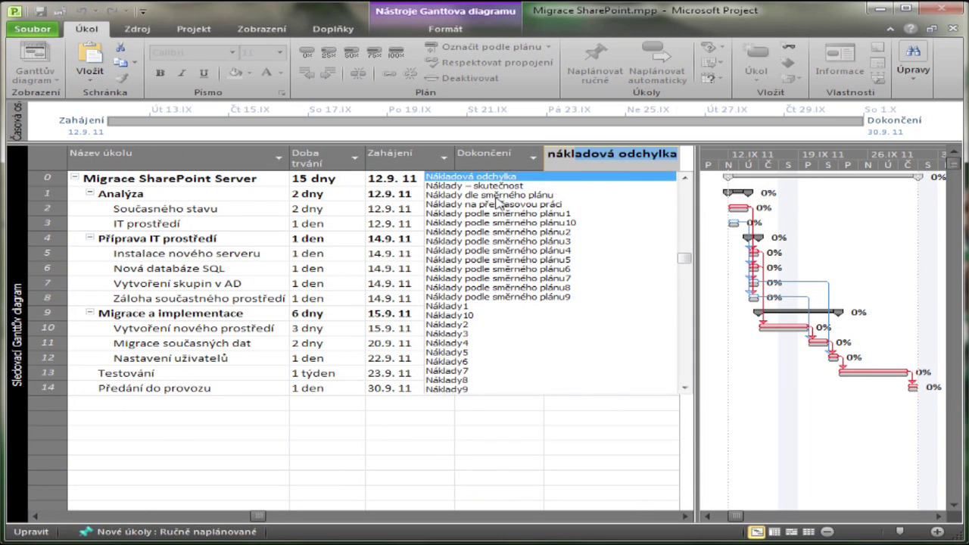
{"action": "left_click", "coordinate": [500, 185]}
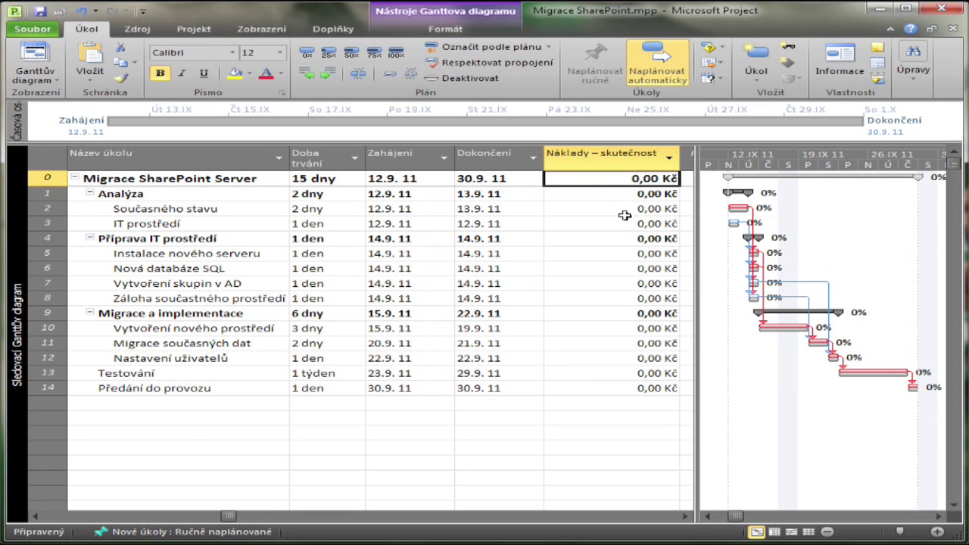
Add the baseline cost column Náklady dle směrného plánu after the Náklady – skutečnost column.
{"action": "left_click", "coordinate": [685, 515]}
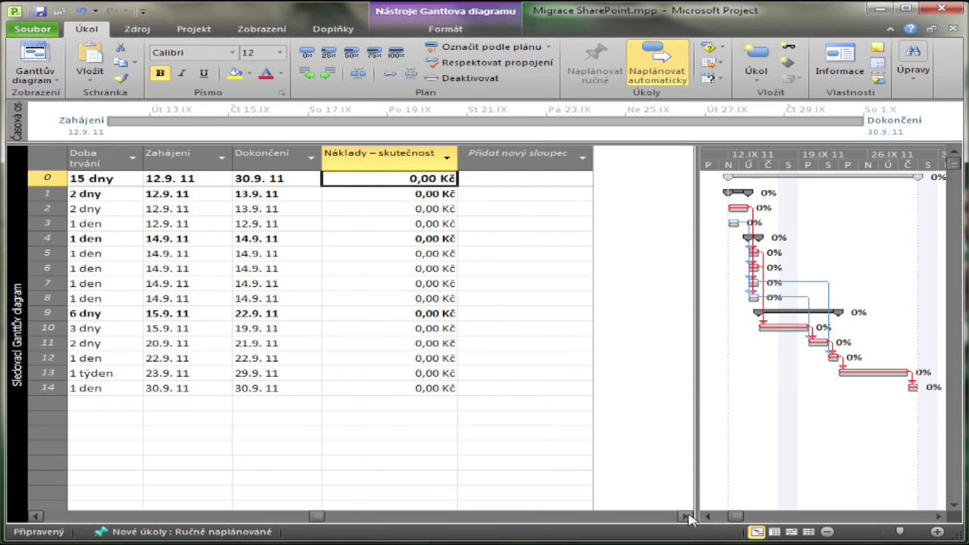
{"action": "left_click", "coordinate": [523, 153]}
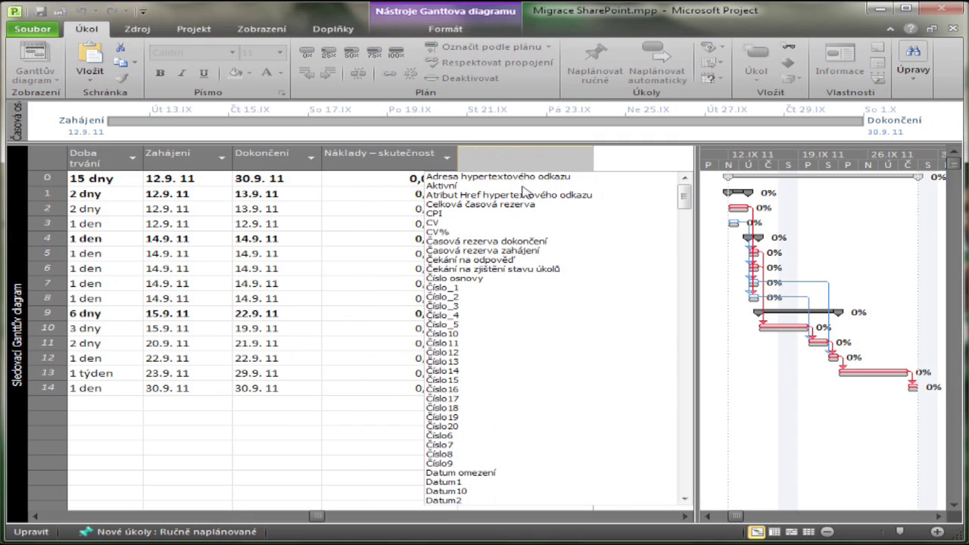
{"action": "type", "text": "nákladová odchylka"}
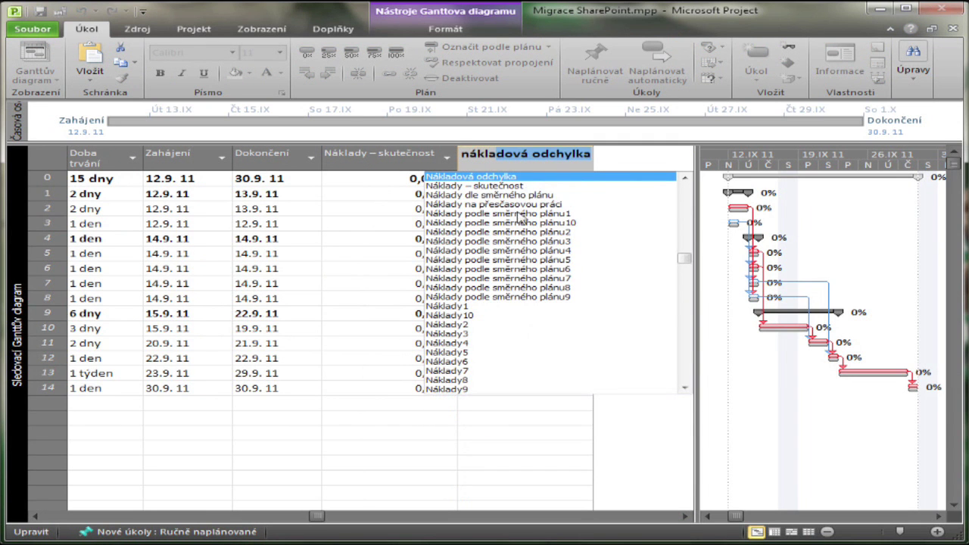
{"action": "left_click", "coordinate": [505, 194]}
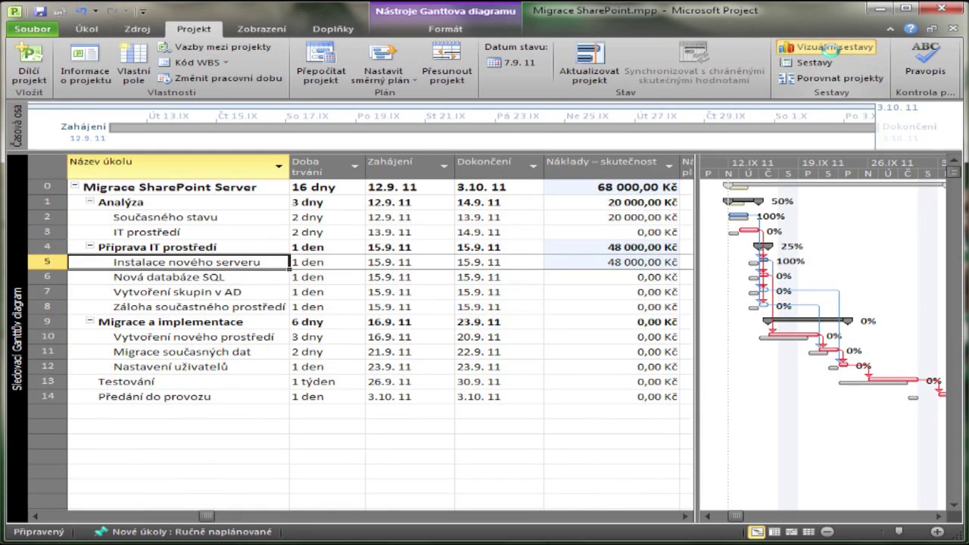
Generate the Excel visual report Sestava nákladů podle směrného plánu with weekly usage data.
{"action": "left_click", "coordinate": [832, 46]}
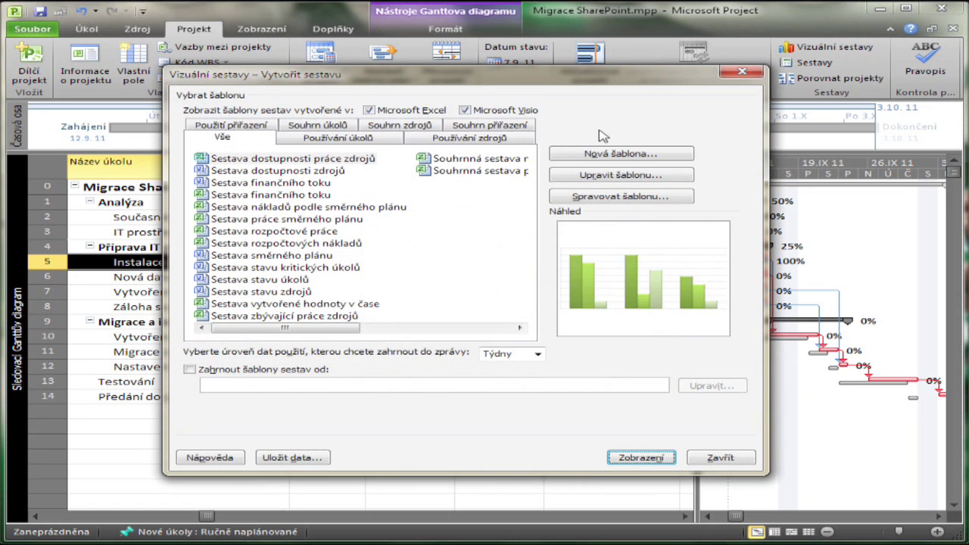
{"action": "left_click", "coordinate": [244, 208]}
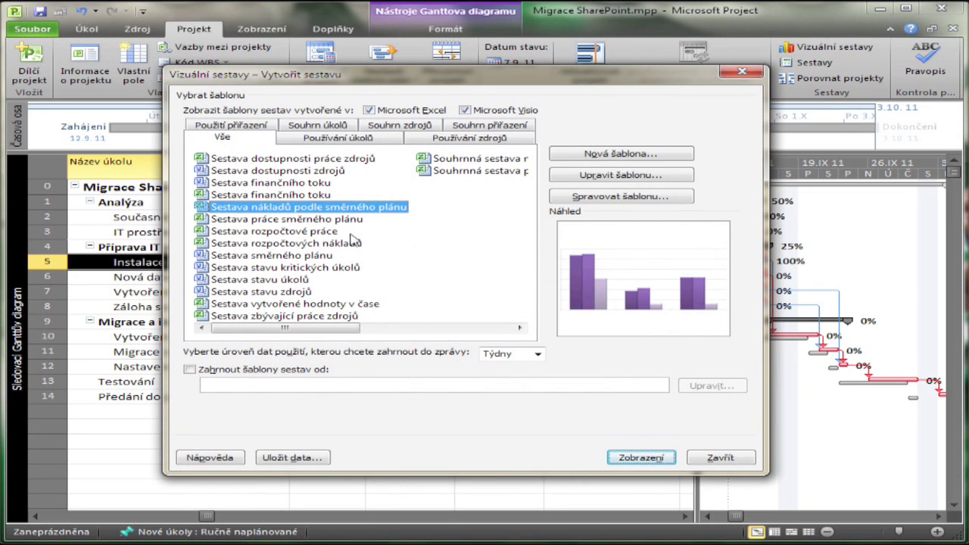
{"action": "left_click", "coordinate": [636, 459]}
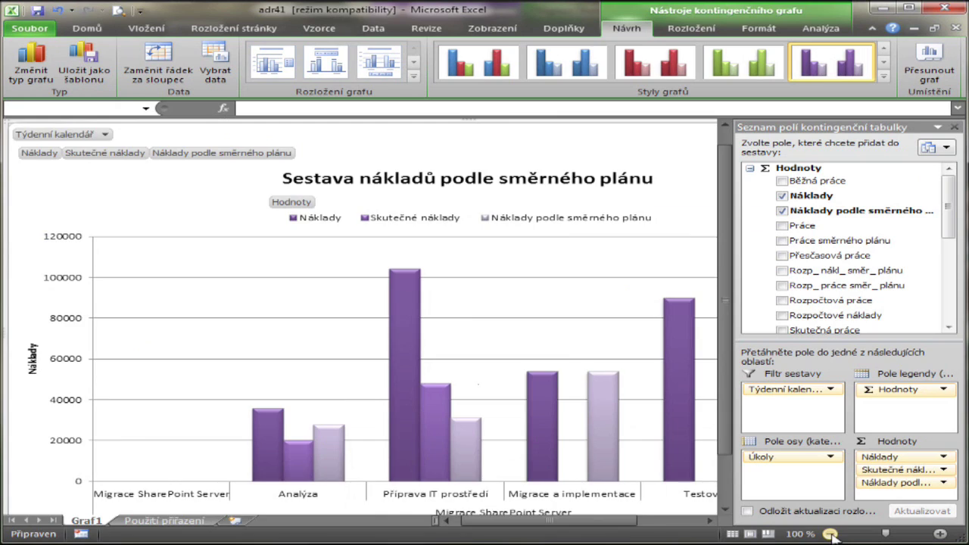
Zoom out the cost report chart and examine its pivot table data on the Použití přiřazení sheet.
{"action": "left_click", "coordinate": [830, 534]}
{"action": "left_click", "coordinate": [164, 520]}
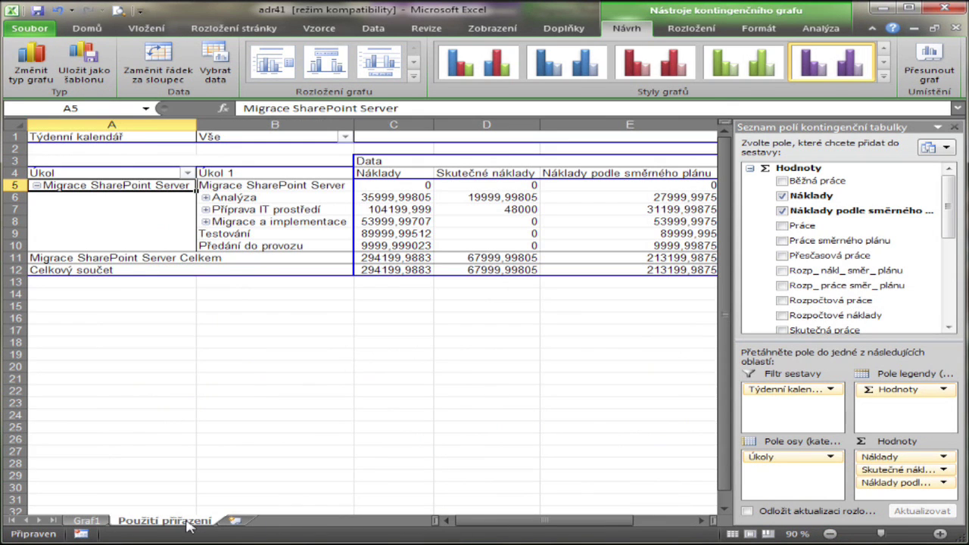
{"action": "left_click_drag", "start_coordinate": [598, 521], "coordinate": [617, 528]}
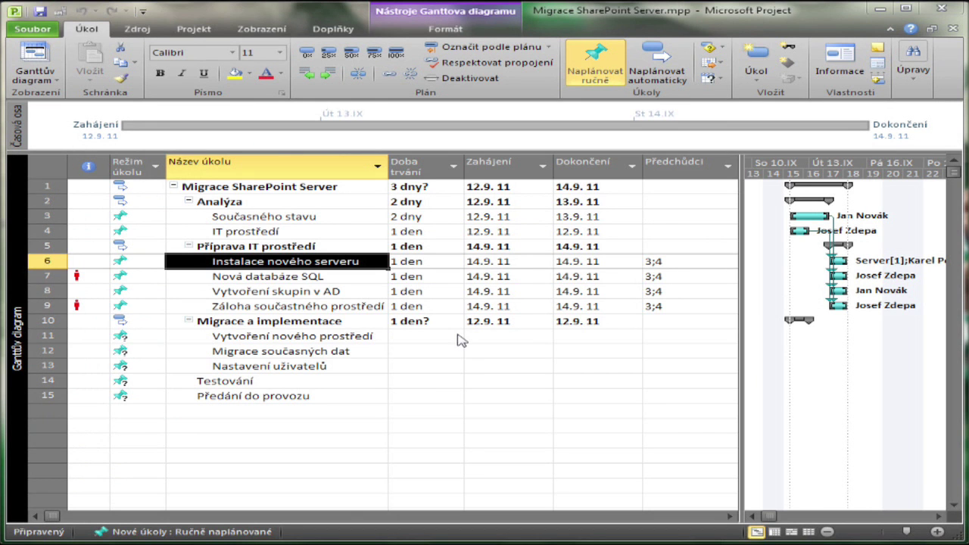
Set durations of 1 den, 2 dny and 1 den for tasks 11 to 13, 1 týden for Testování and 1 den for Předání do provozu.
{"action": "left_click", "coordinate": [330, 277]}
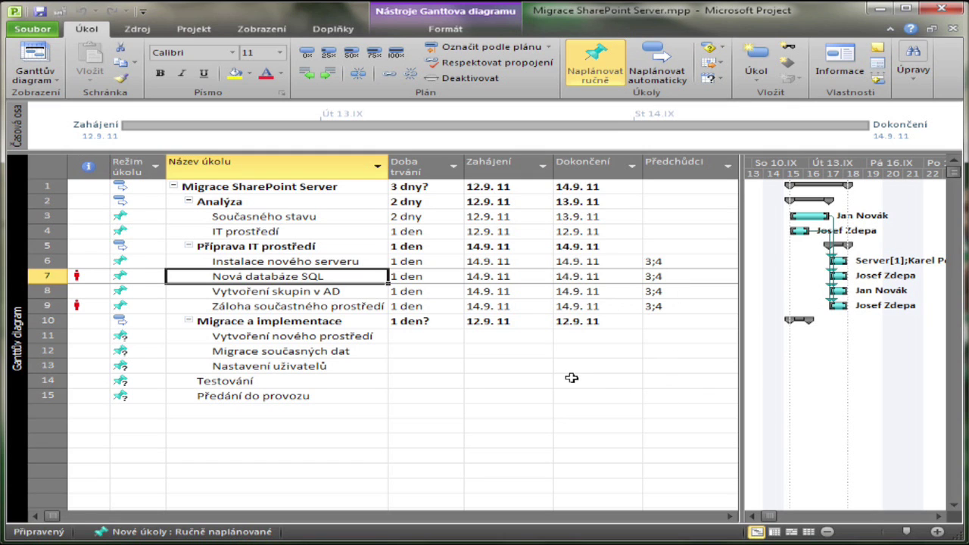
{"action": "left_click", "coordinate": [432, 336]}
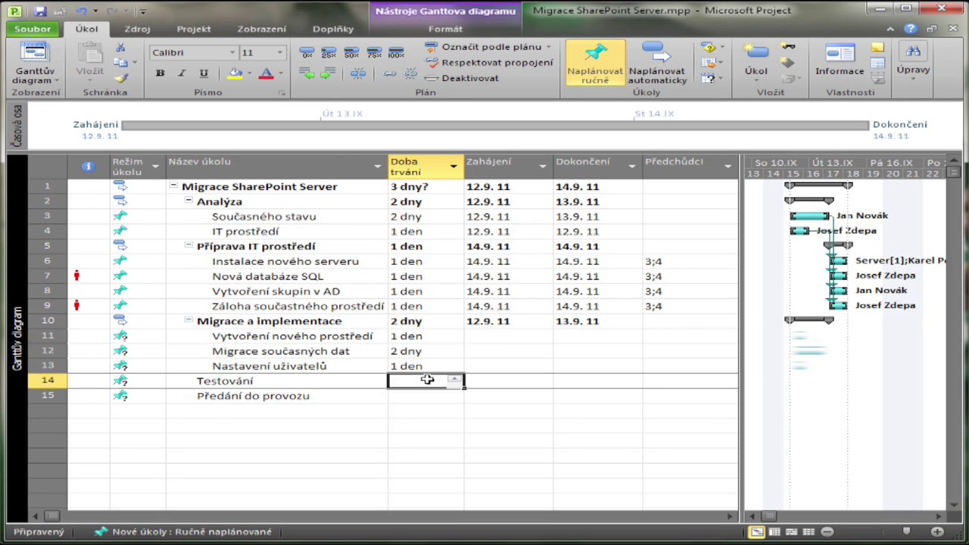
{"action": "type", "text": "1"}
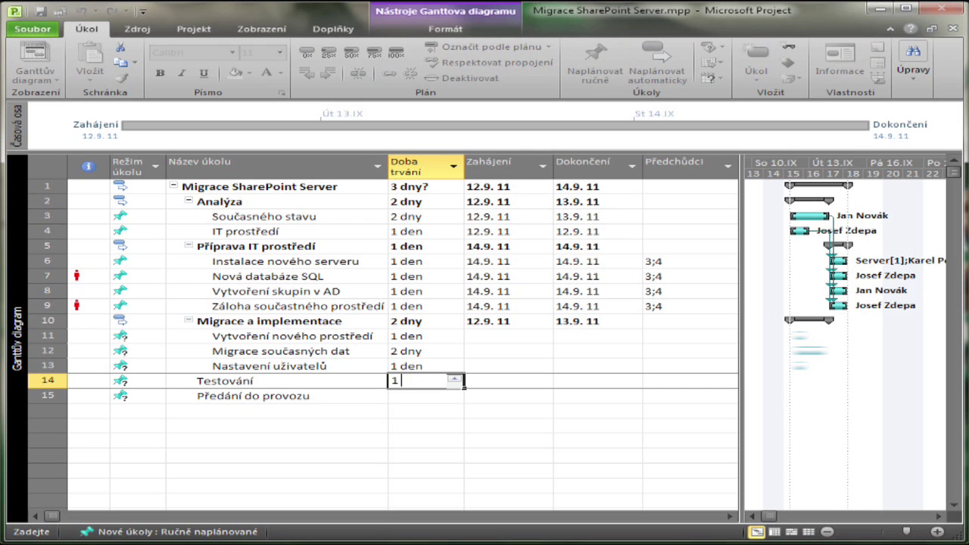
{"action": "type", "text": " týden"}
{"action": "key", "text": "Return"}
{"action": "type", "text": "1 den"}
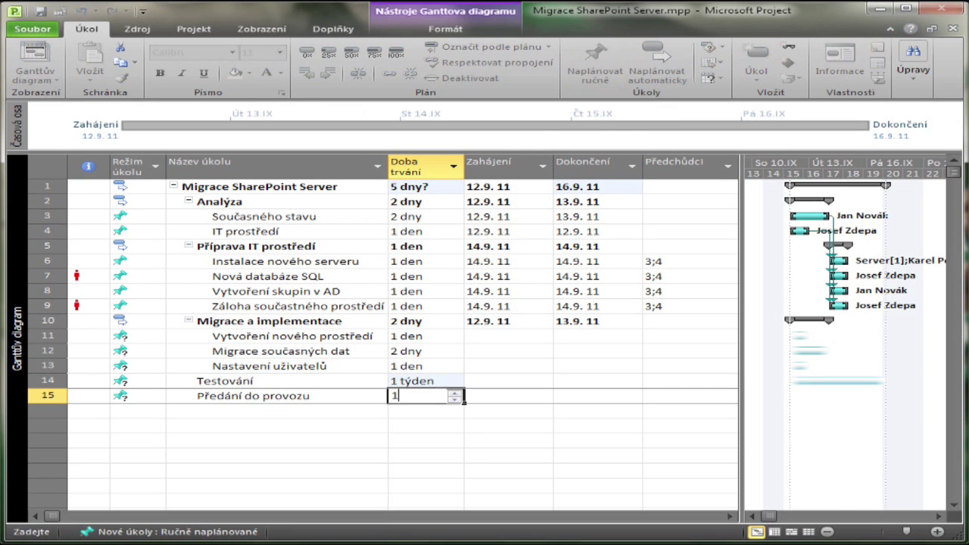
{"action": "key", "text": "Return"}
Link tasks 6 and 7 to Vytvoření nového prostředí, 9 and 11 to Migrace současných dat, and 8 and 12 to Nastavení uživatelů.
{"action": "mouse_move", "coordinate": [838, 260]}
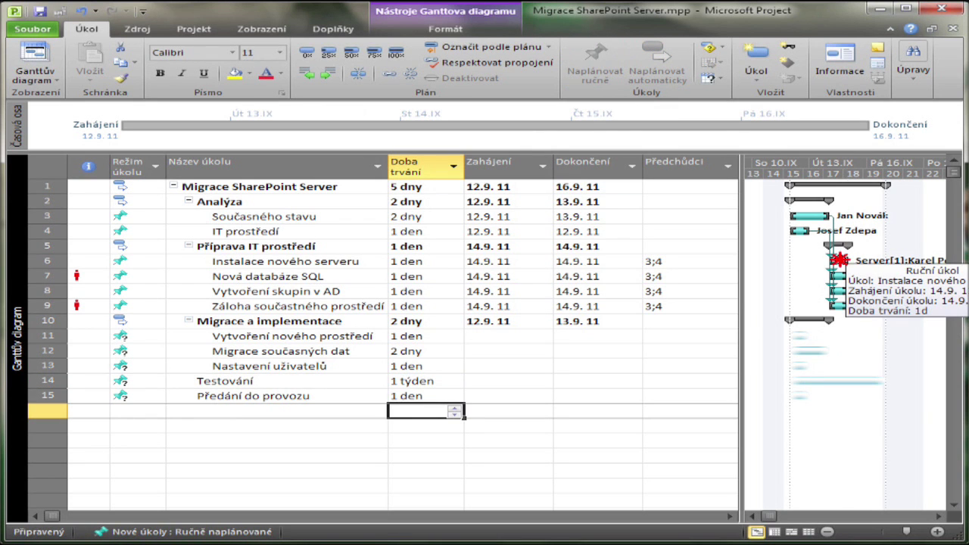
{"action": "left_click_drag", "start_coordinate": [839, 260], "coordinate": [801, 334]}
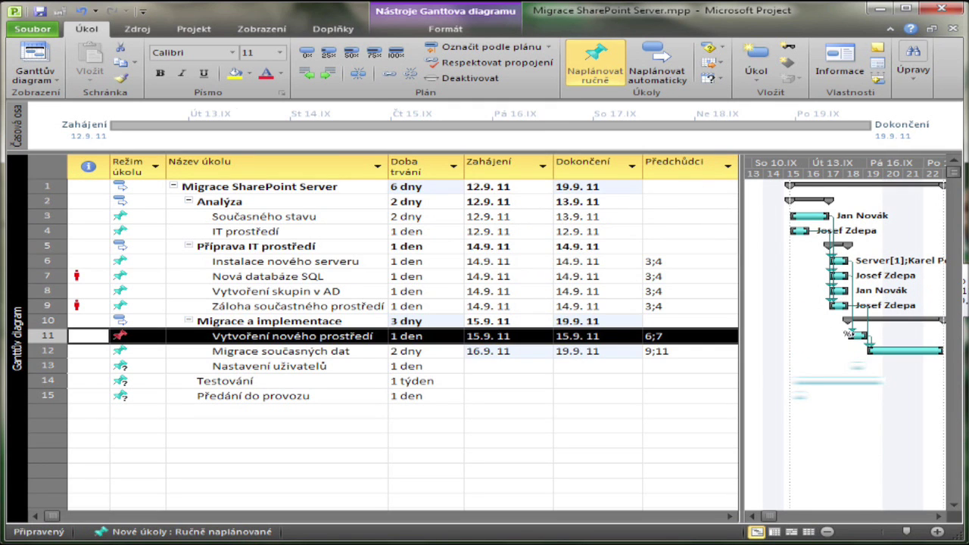
{"action": "left_click_drag", "start_coordinate": [837, 291], "coordinate": [858, 366]}
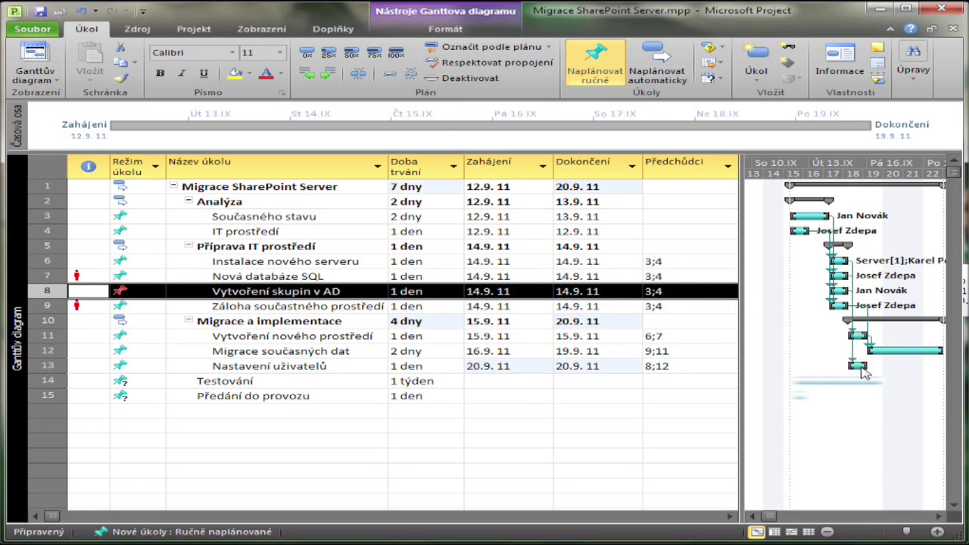
Set task 13 as predecessor of Testování and task 14 as predecessor of Předání do provozu.
{"action": "left_click", "coordinate": [649, 385]}
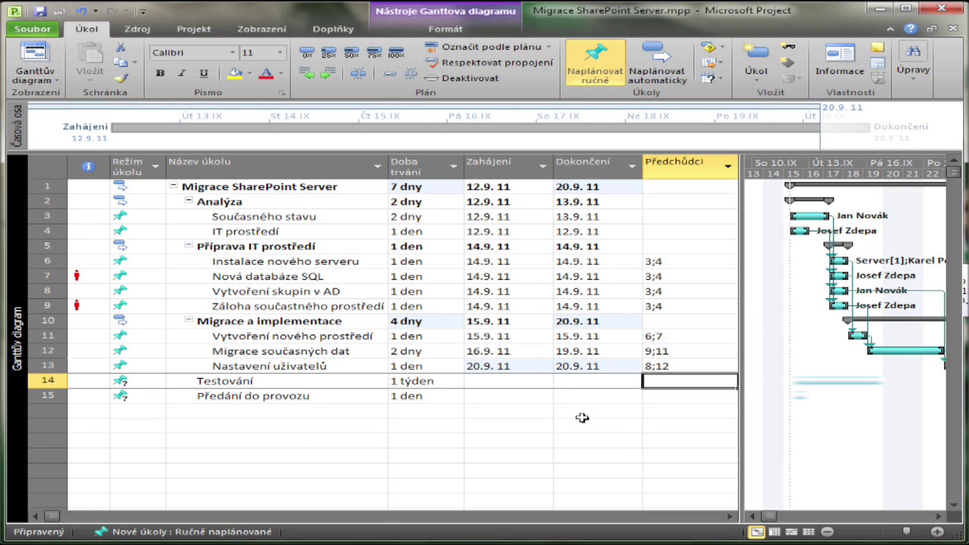
{"action": "type", "text": "13"}
{"action": "key", "text": "Return"}
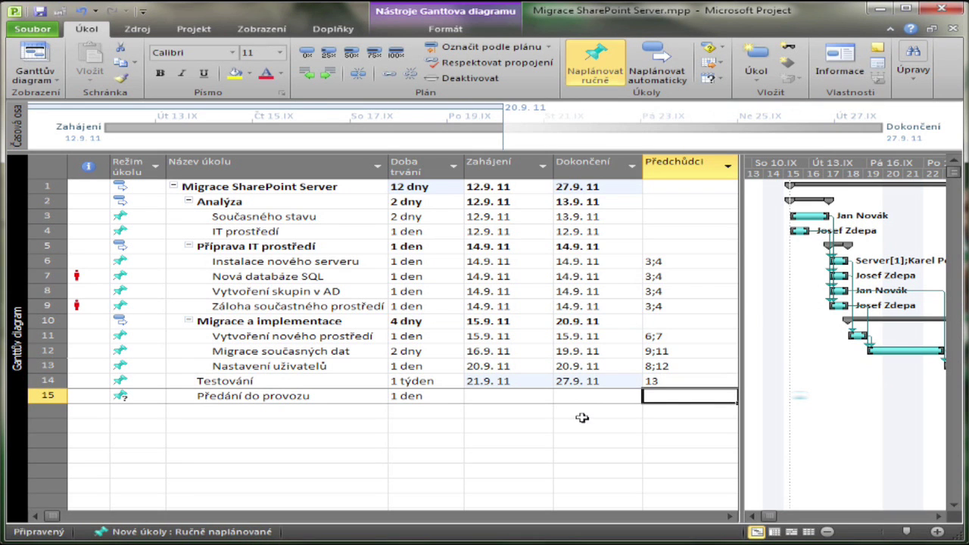
{"action": "type", "text": "14"}
{"action": "key", "text": "Return"}
Set the baseline Směrný plán for the whole project.
{"action": "left_click", "coordinate": [254, 396]}
{"action": "left_click", "coordinate": [194, 29]}
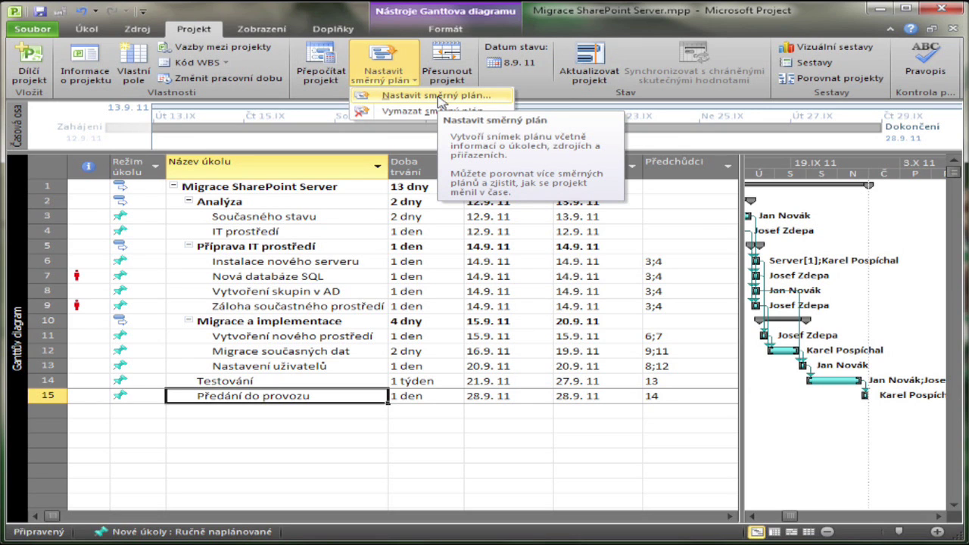
{"action": "left_click", "coordinate": [442, 97]}
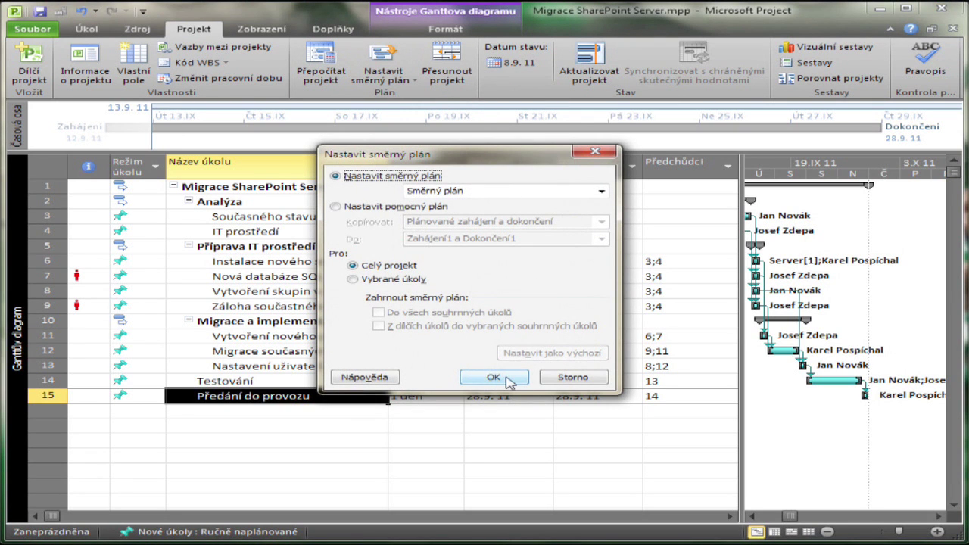
{"action": "left_click", "coordinate": [492, 377]}
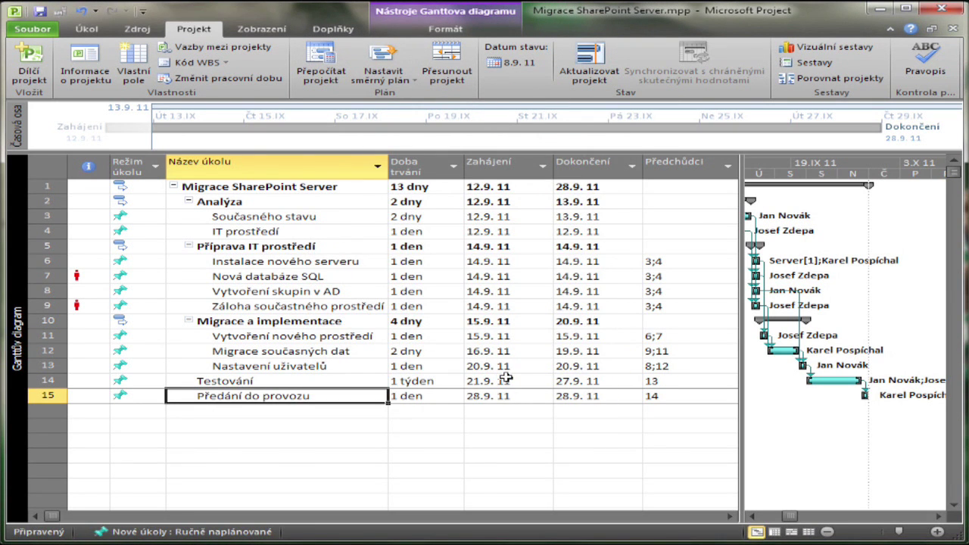
Switch the view to Sledovací Ganttův diagram and select the Instalace nového serveru task.
{"action": "left_click", "coordinate": [86, 29]}
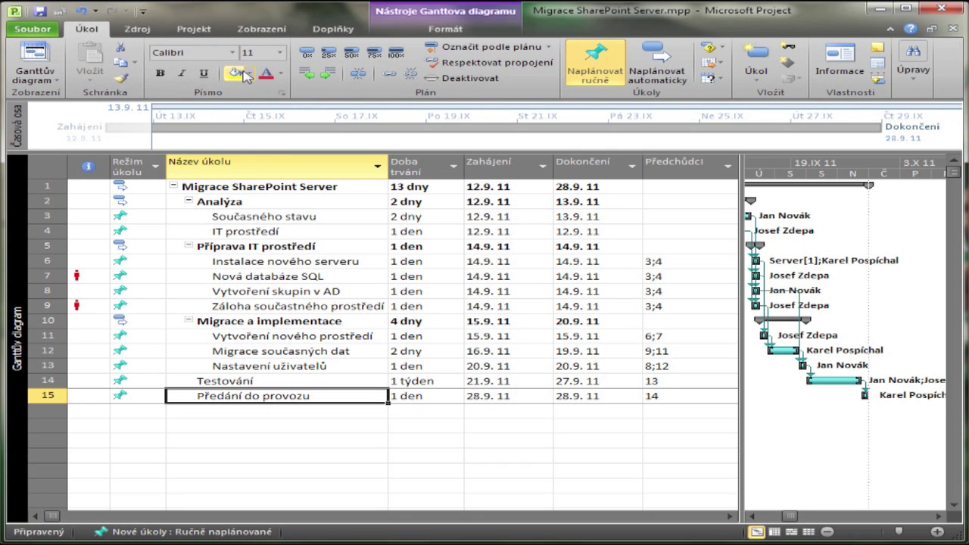
{"action": "left_click", "coordinate": [57, 80]}
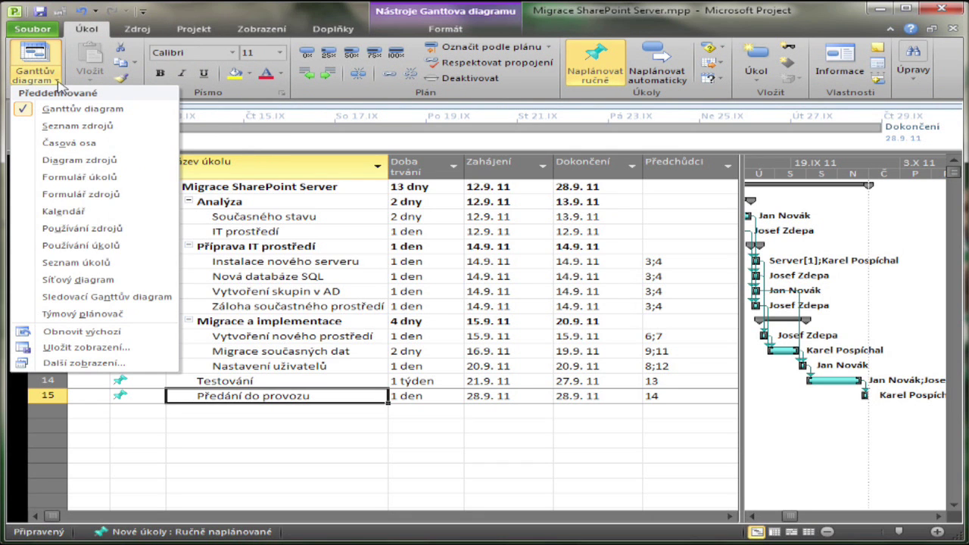
{"action": "left_click", "coordinate": [71, 299]}
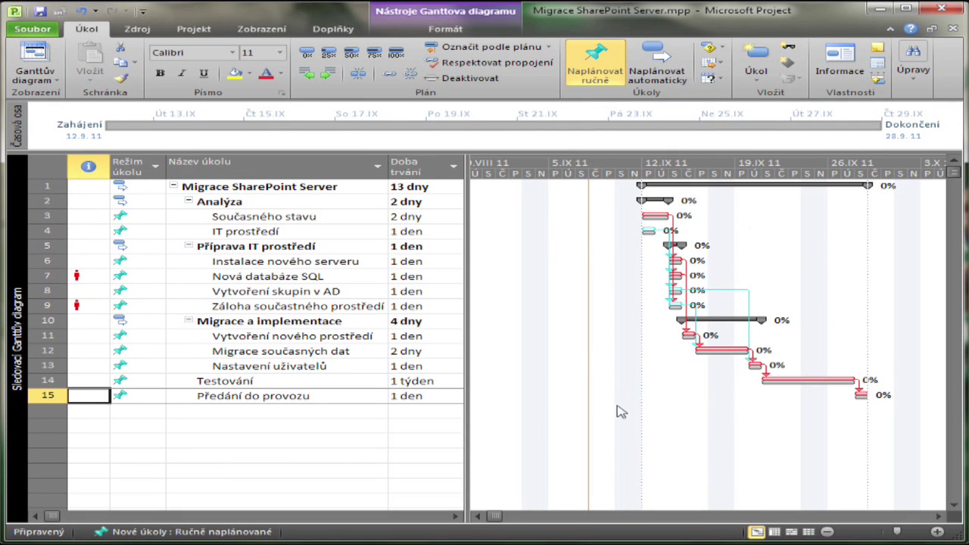
{"action": "left_click", "coordinate": [257, 261]}
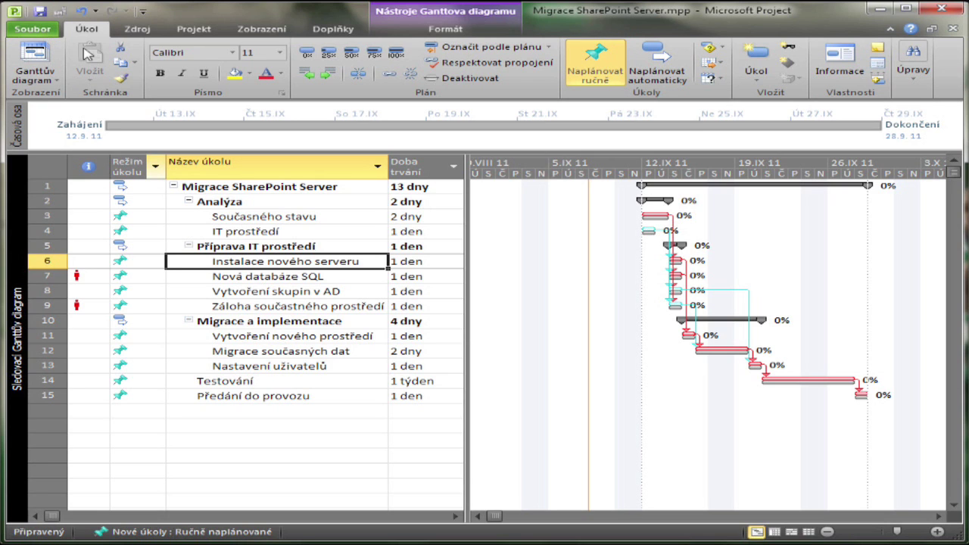
{"action": "left_click", "coordinate": [34, 28]}
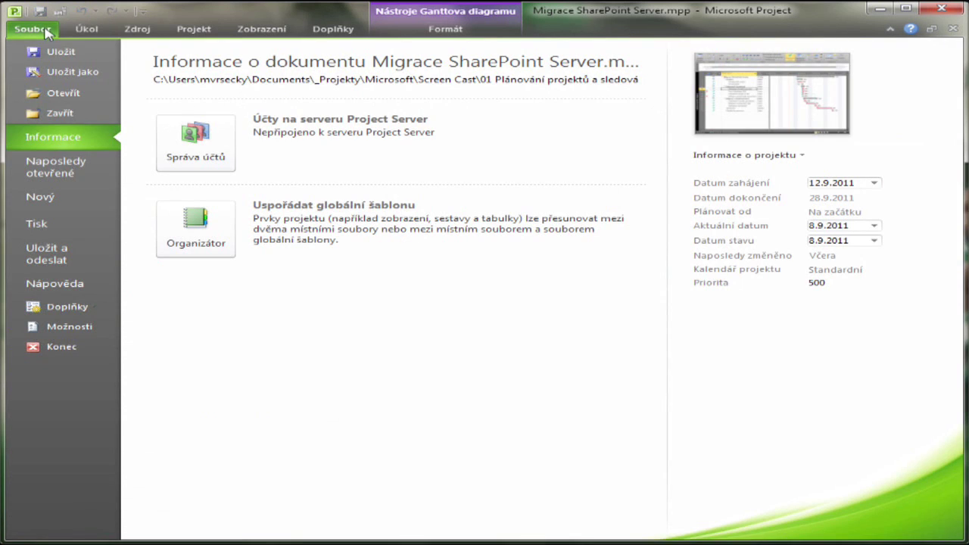
{"action": "left_click", "coordinate": [59, 261]}
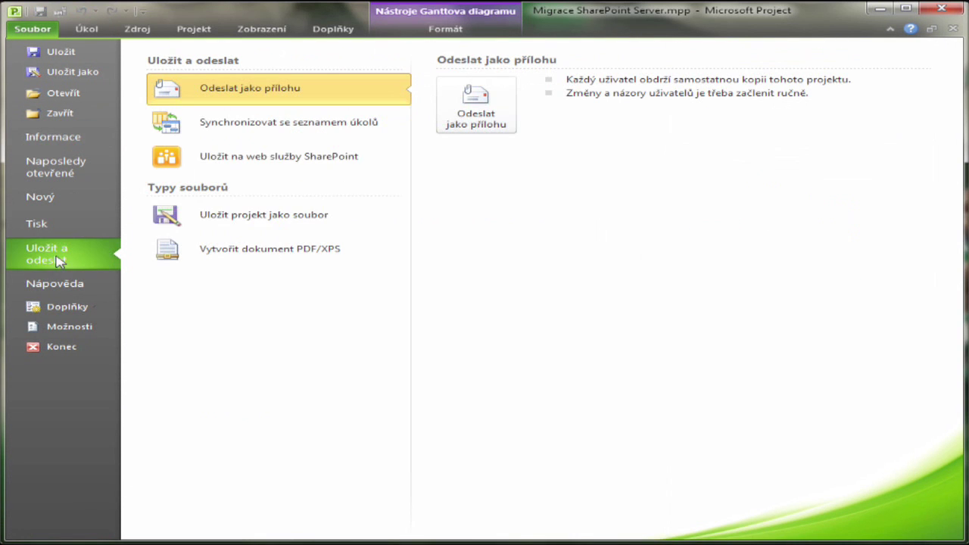
{"action": "left_click", "coordinate": [328, 128]}
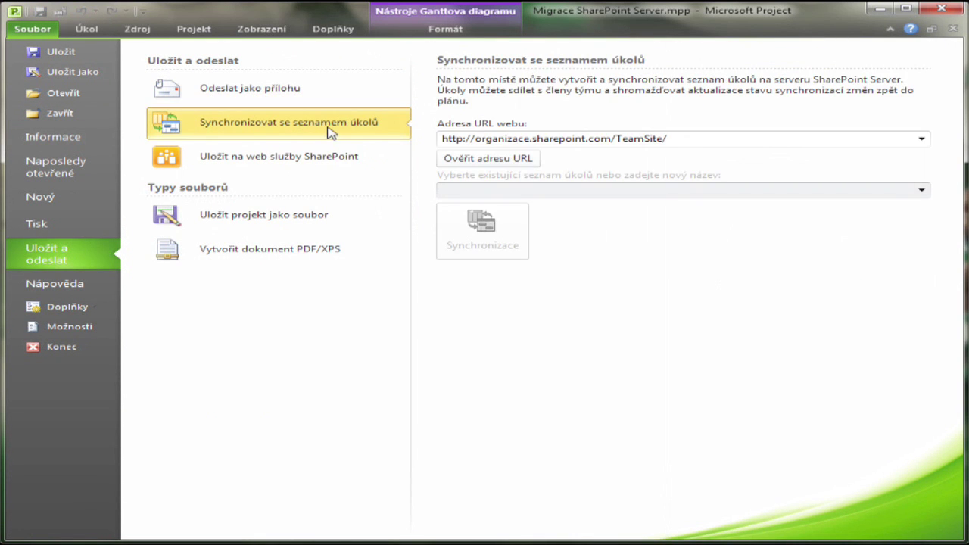
{"action": "left_click", "coordinate": [494, 161]}
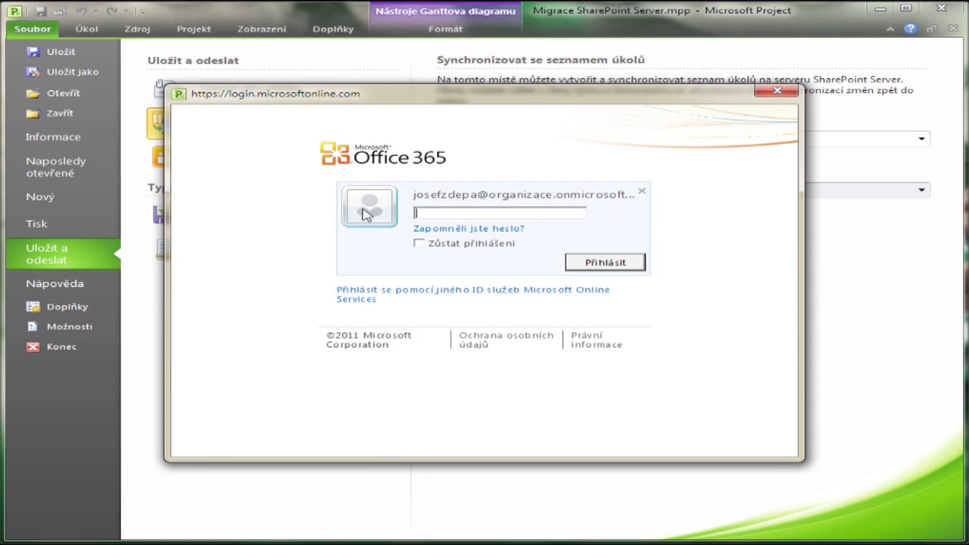
{"action": "type", "text": "•••••••"}
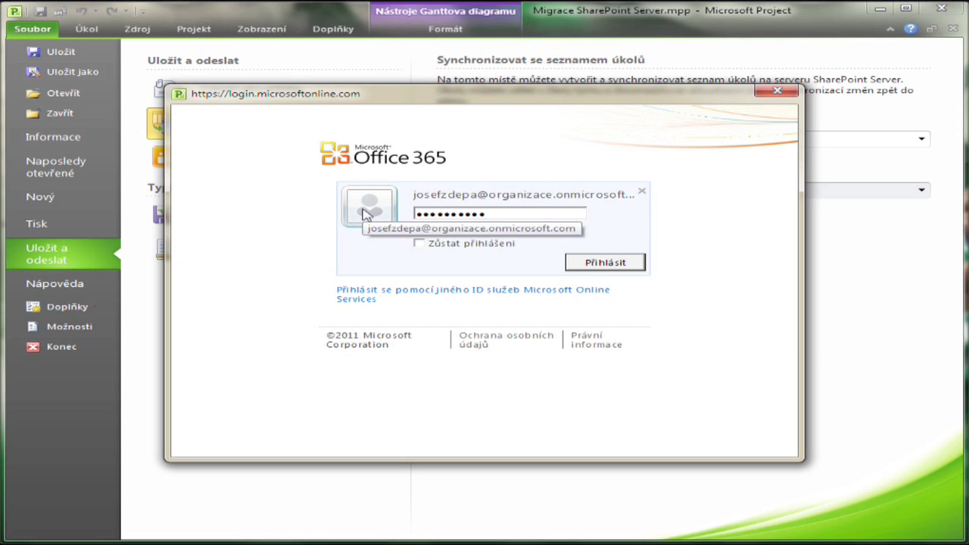
{"action": "key", "text": "Return"}
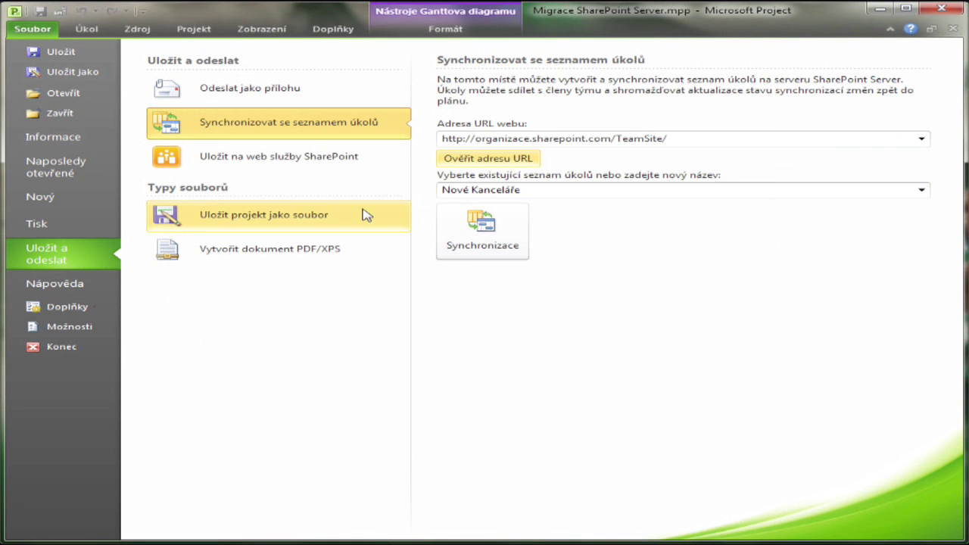
Choose the SharePoint Server task list and synchronize the project with it.
{"action": "left_click", "coordinate": [921, 189]}
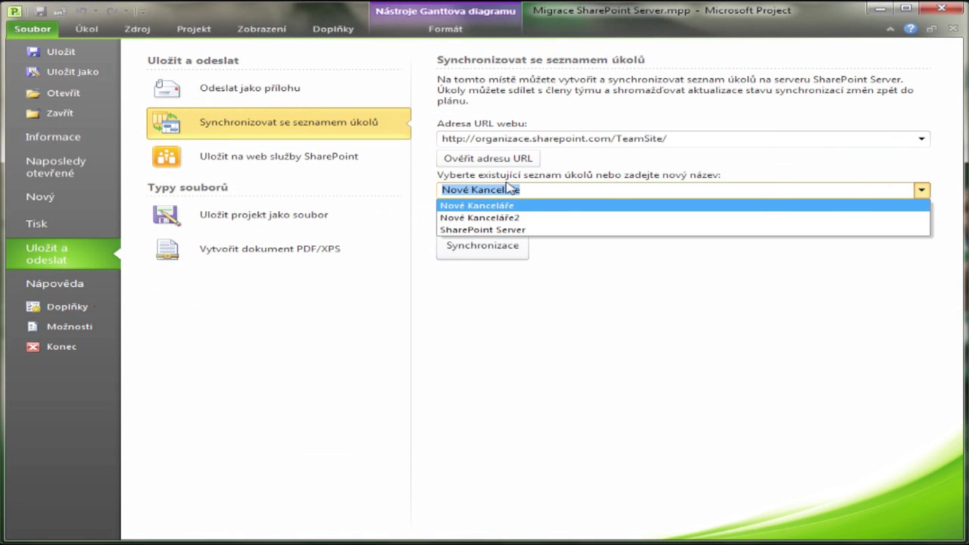
{"action": "left_click", "coordinate": [483, 229]}
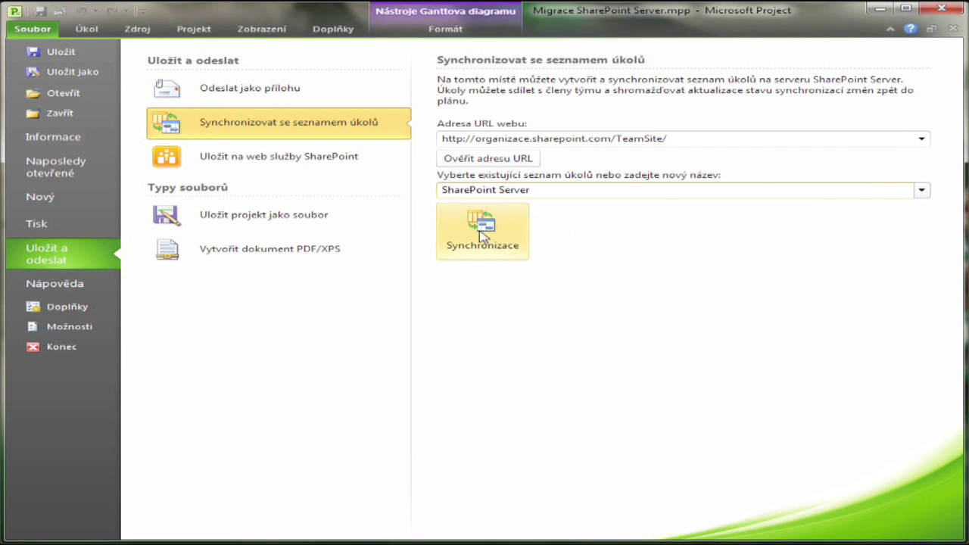
{"action": "left_click", "coordinate": [477, 241]}
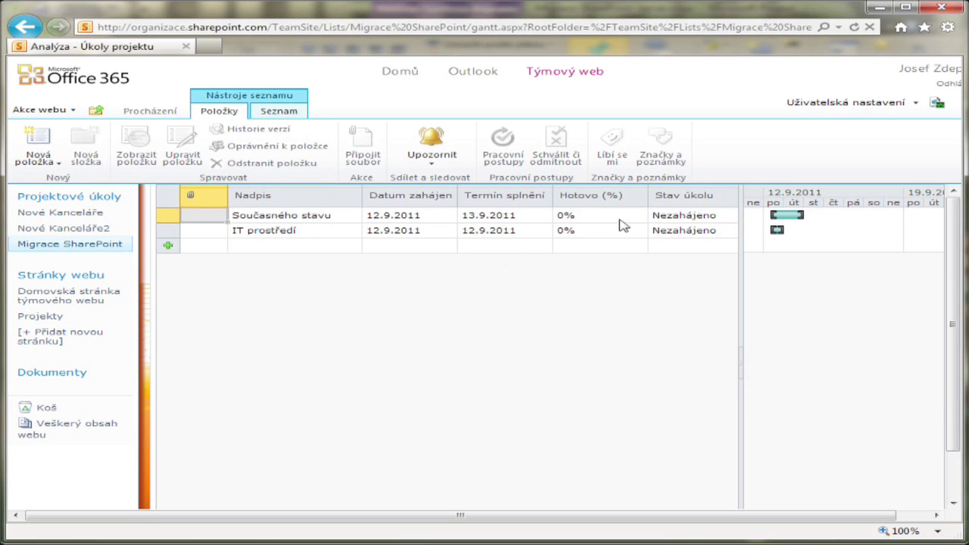
Set the Současného stavu task's status to Dokončeno and its completion to 100 % in the SharePoint task list.
{"action": "left_click", "coordinate": [689, 215]}
{"action": "left_click", "coordinate": [684, 214]}
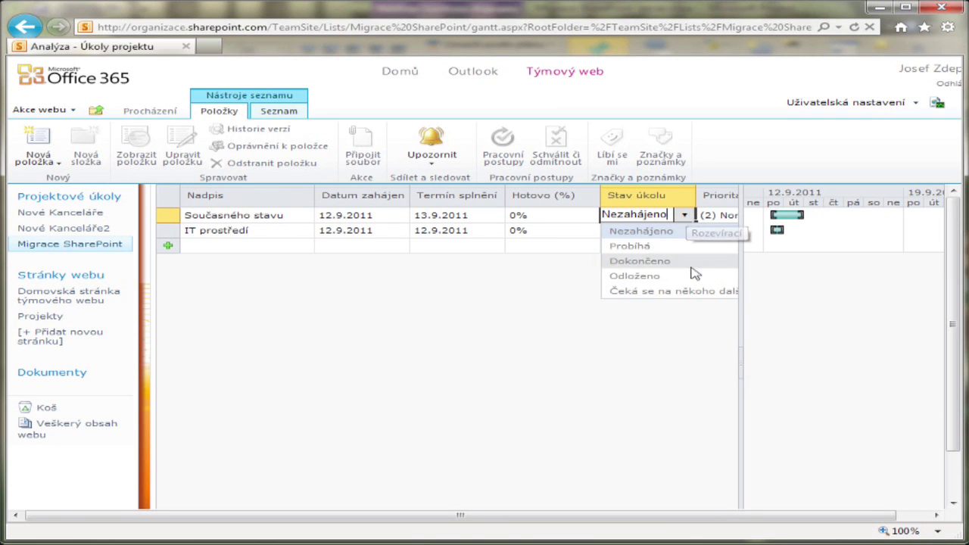
{"action": "left_click", "coordinate": [660, 261]}
{"action": "left_click", "coordinate": [560, 218]}
{"action": "type", "text": "100"}
{"action": "key", "text": "Return"}
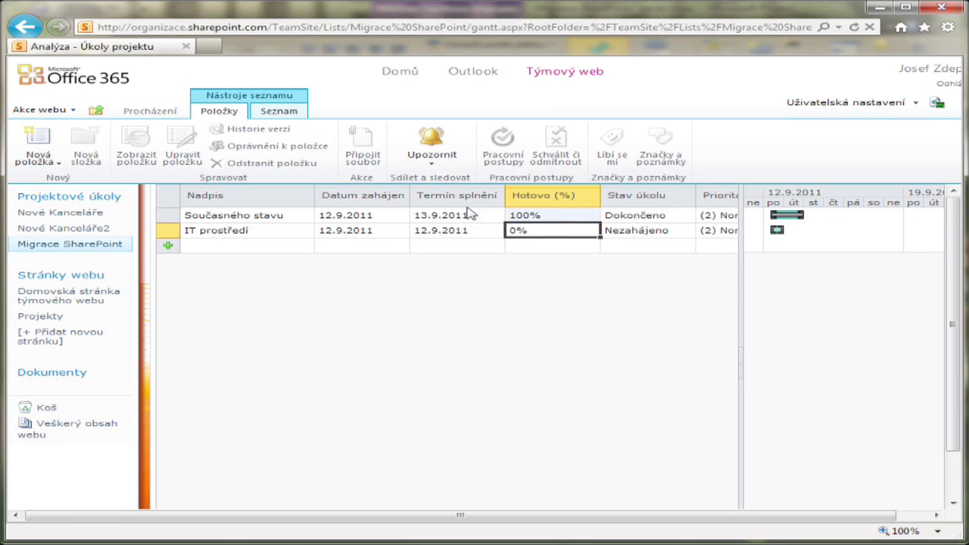
Set the IT prostředí task's start date to 13.9.2011 and its due date to 15.9.2011.
{"action": "left_click", "coordinate": [406, 233]}
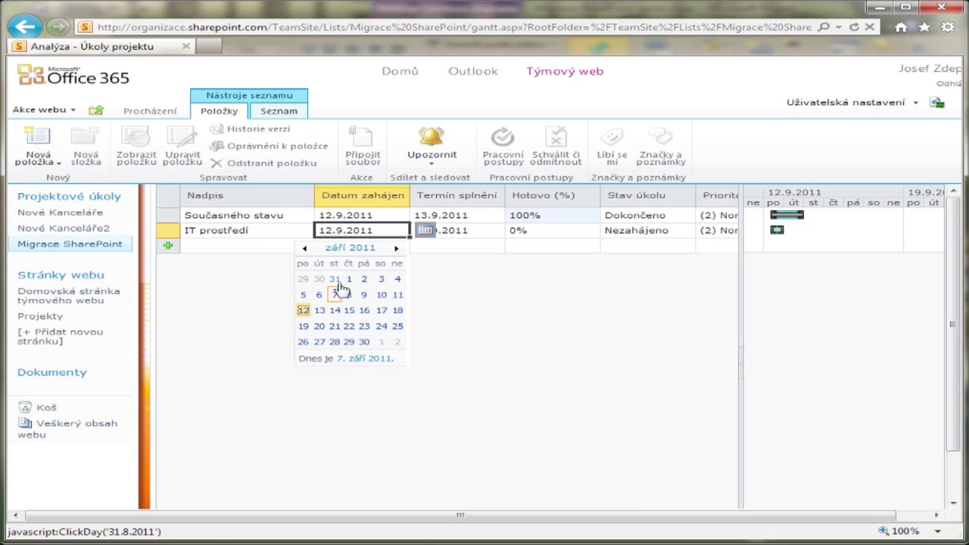
{"action": "left_click", "coordinate": [338, 309]}
{"action": "left_click", "coordinate": [458, 231]}
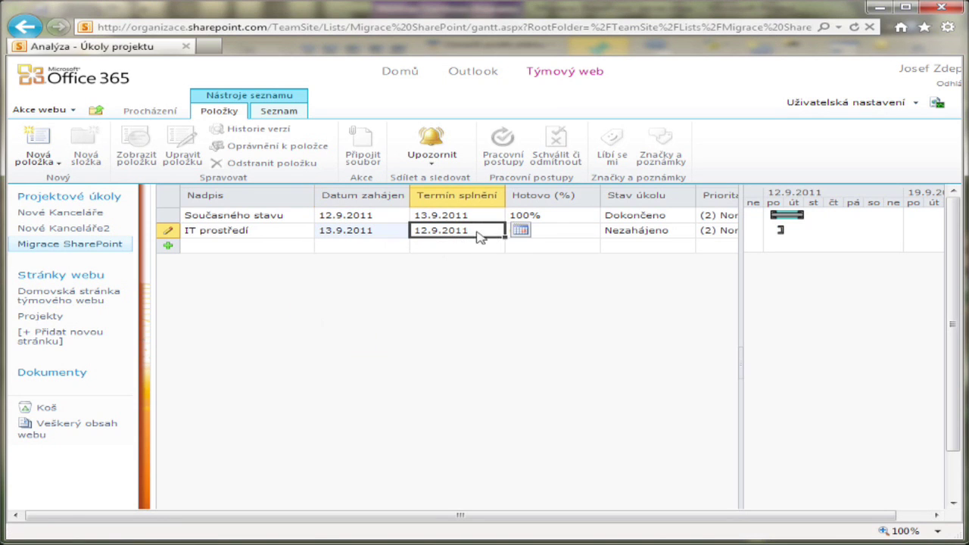
{"action": "left_click", "coordinate": [520, 231]}
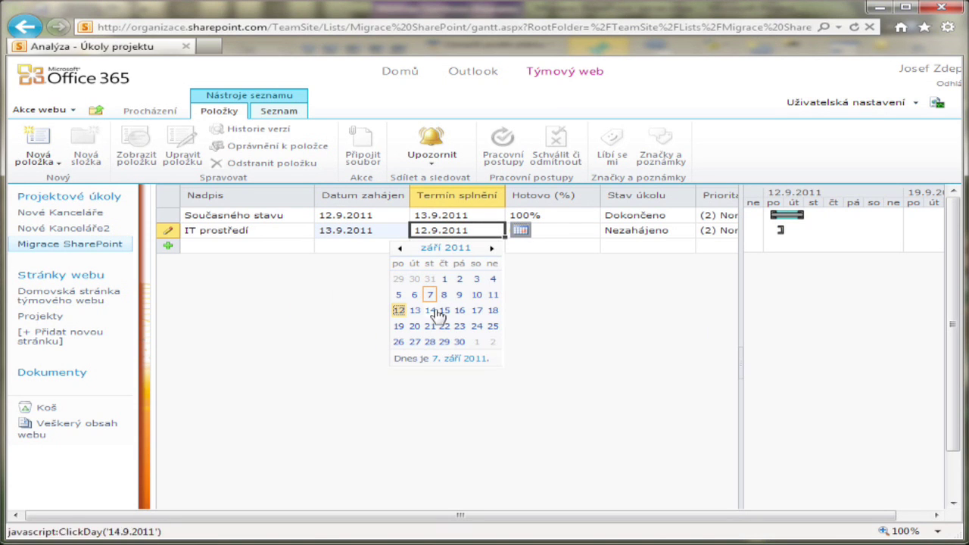
{"action": "left_click", "coordinate": [444, 311]}
Set the IT prostředí task's status to Probíhá and its completion to 65 %.
{"action": "left_click", "coordinate": [639, 231]}
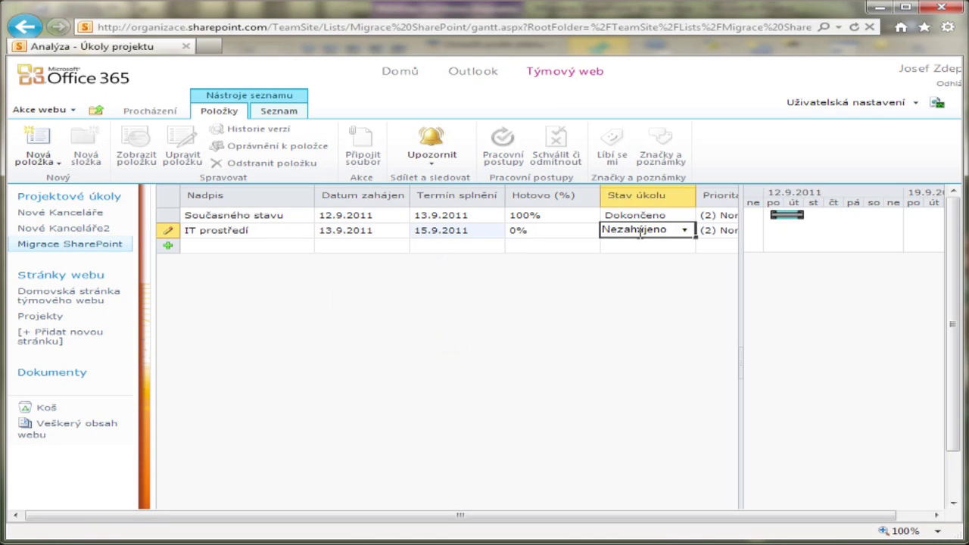
{"action": "left_click", "coordinate": [683, 231]}
{"action": "left_click", "coordinate": [655, 263]}
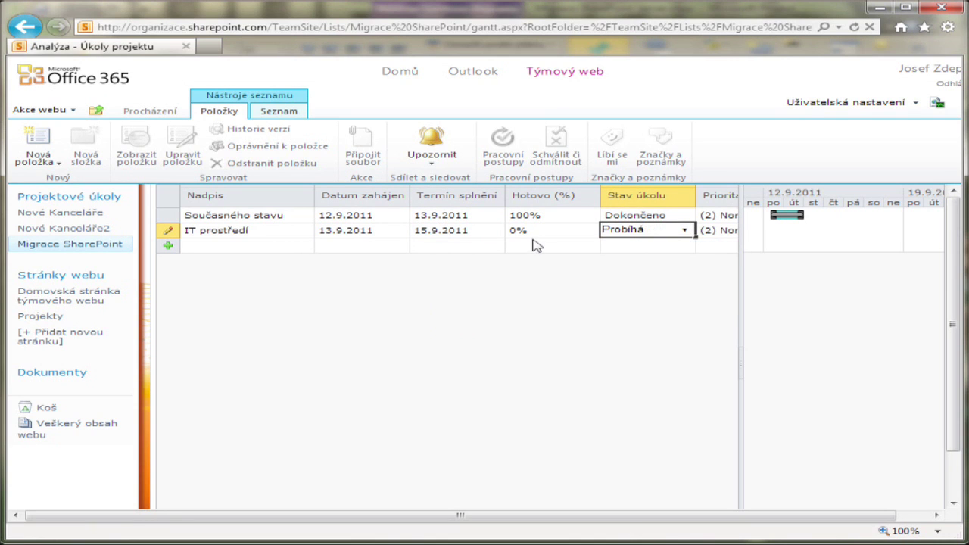
{"action": "left_click", "coordinate": [546, 234]}
{"action": "type", "text": "65"}
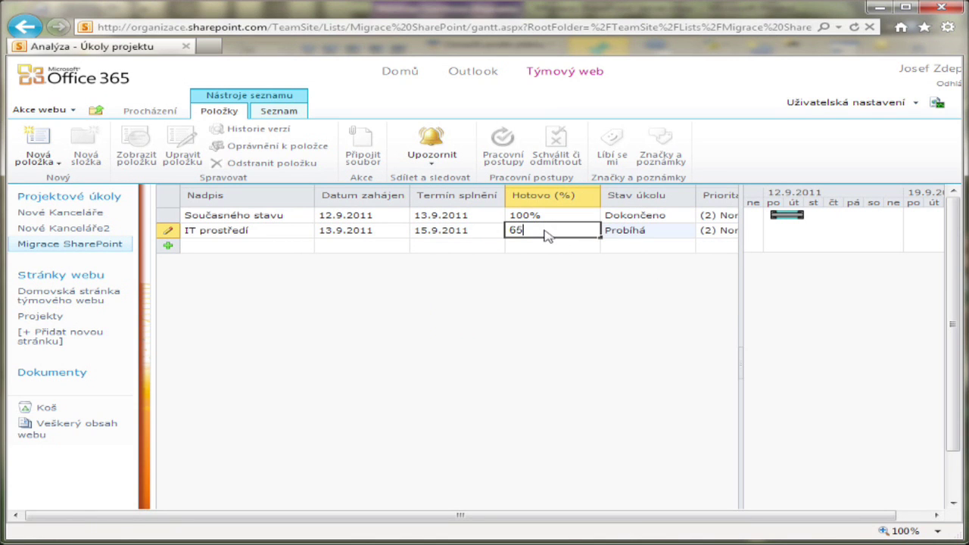
{"action": "left_click", "coordinate": [459, 229]}
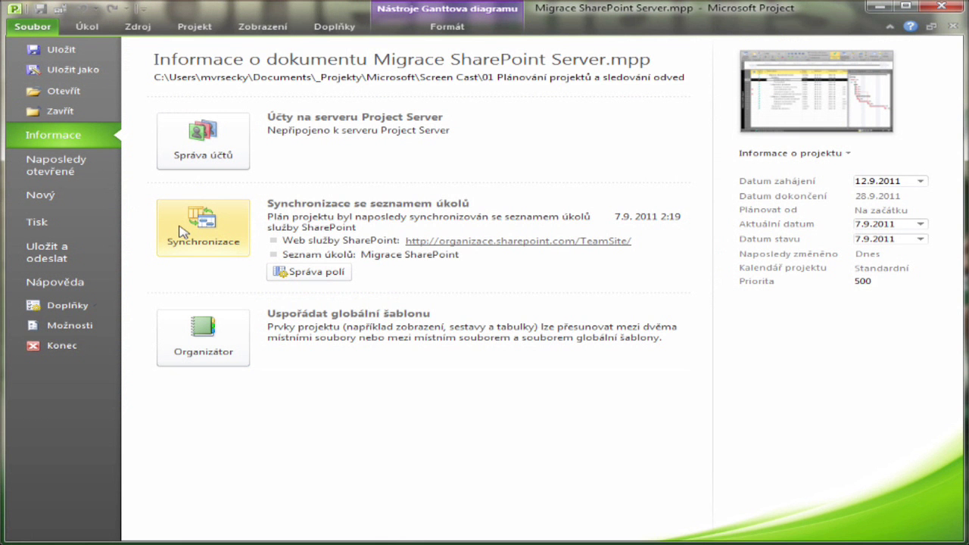
Switch to Microsoft Project and synchronize the plan with the Migrace SharePoint task list.
{"action": "left_click", "coordinate": [201, 231]}
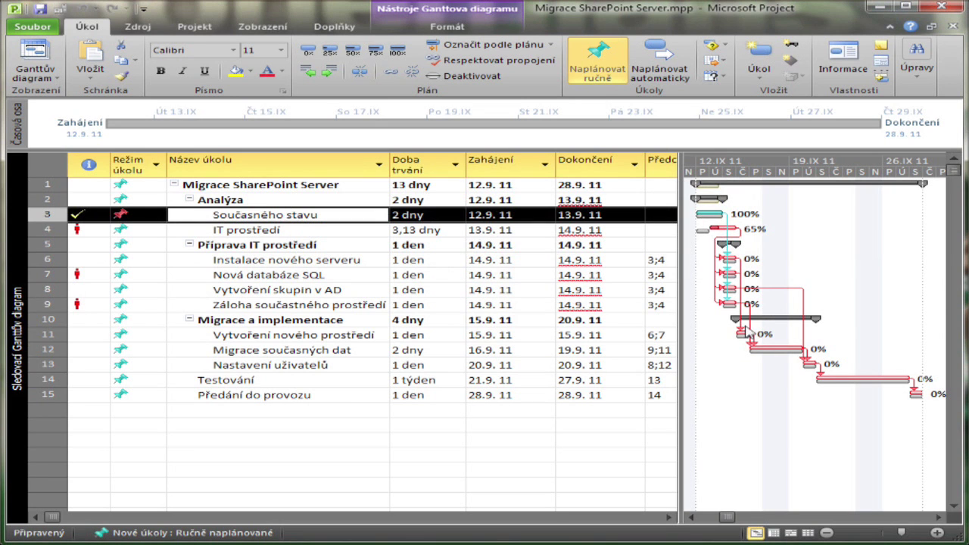
{"action": "mouse_move", "coordinate": [727, 301]}
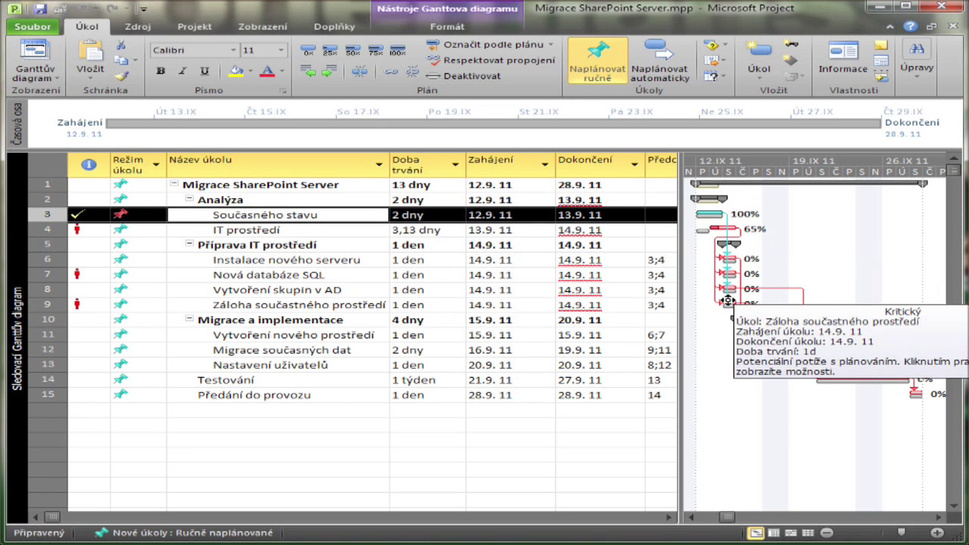